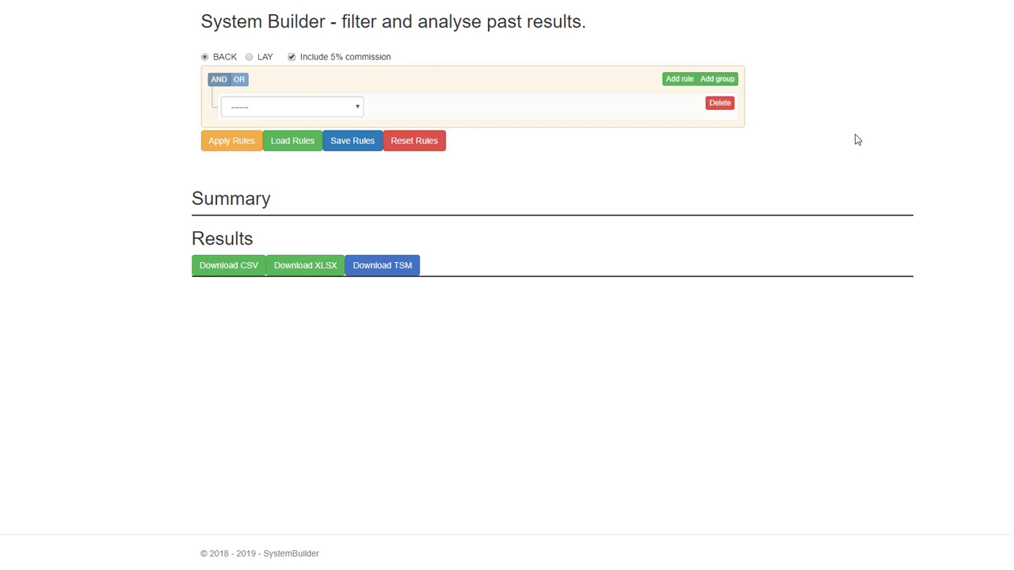
{"action": "left_click", "coordinate": [212, 82]}
{"action": "left_click", "coordinate": [235, 82]}
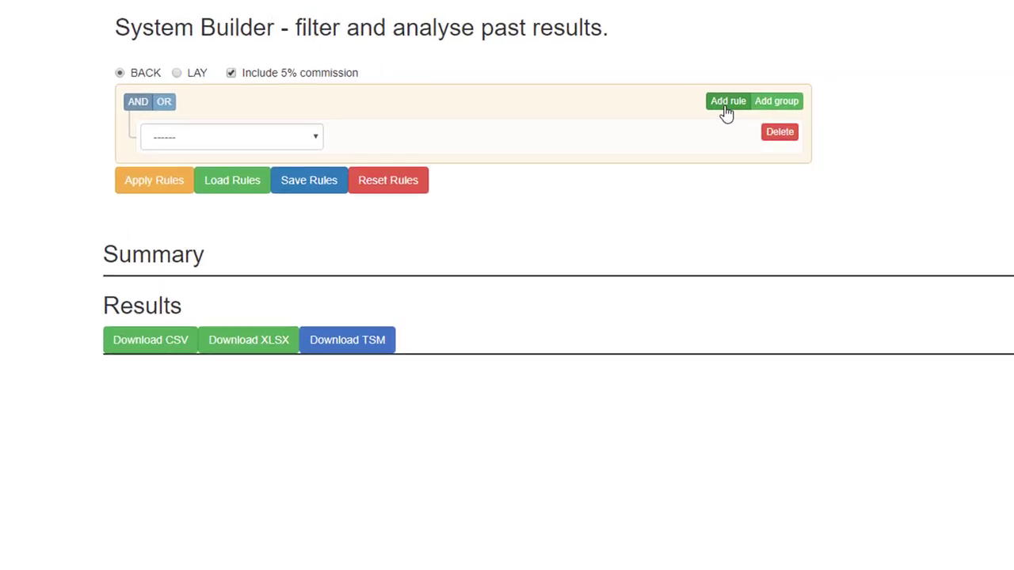
{"action": "left_click", "coordinate": [678, 86]}
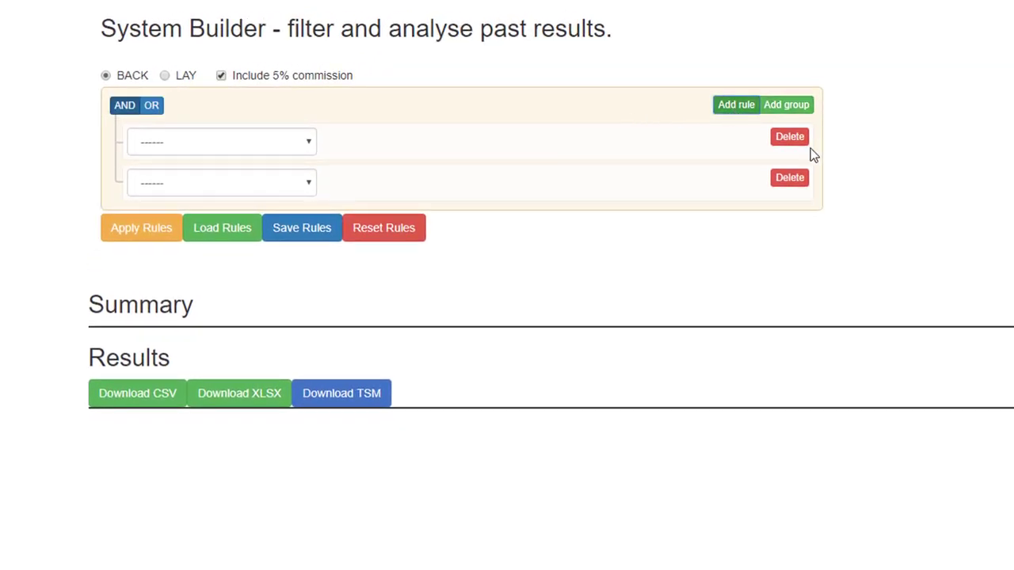
{"action": "left_click", "coordinate": [790, 179]}
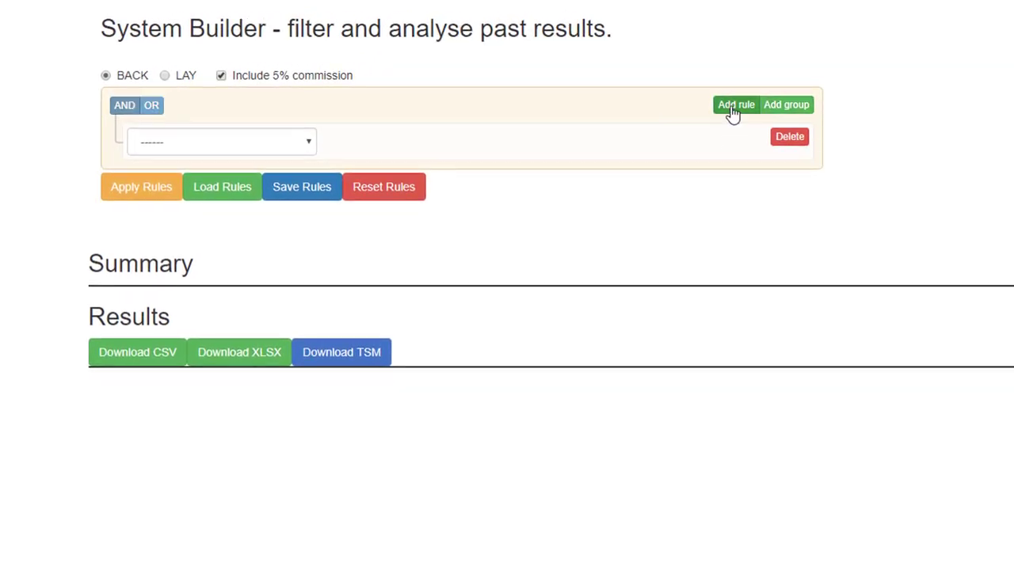
- Set the first rule to Year greater or equal 2016
{"action": "left_click", "coordinate": [304, 142]}
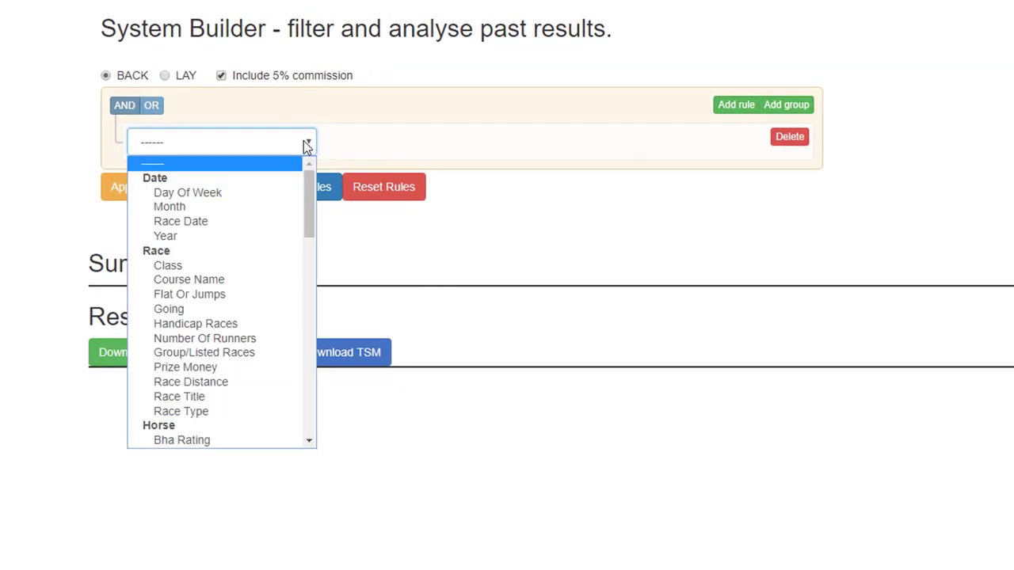
{"action": "left_click", "coordinate": [254, 243]}
{"action": "left_click", "coordinate": [407, 141]}
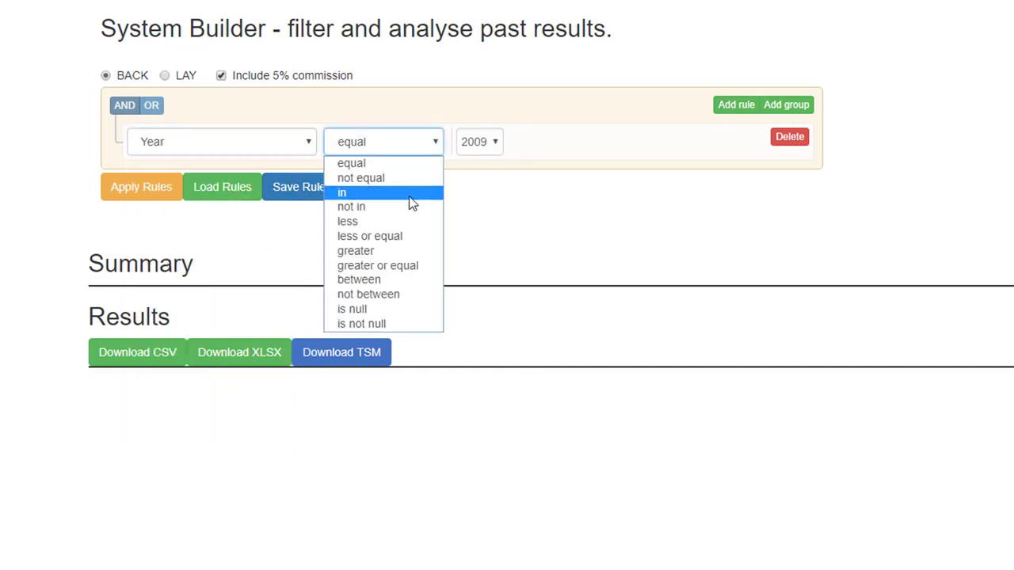
{"action": "left_click", "coordinate": [418, 266]}
{"action": "left_click", "coordinate": [480, 146]}
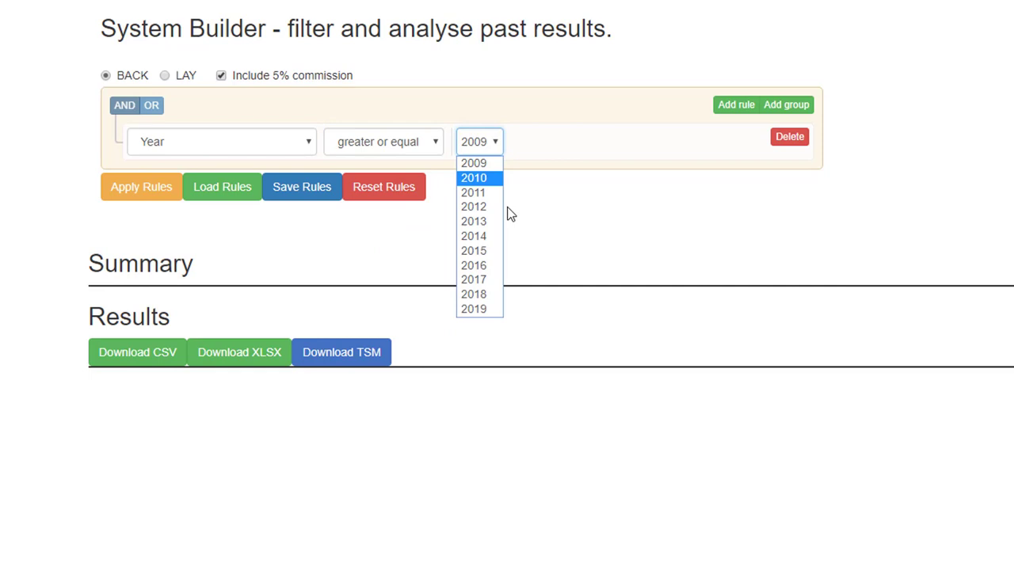
{"action": "left_click", "coordinate": [485, 265]}
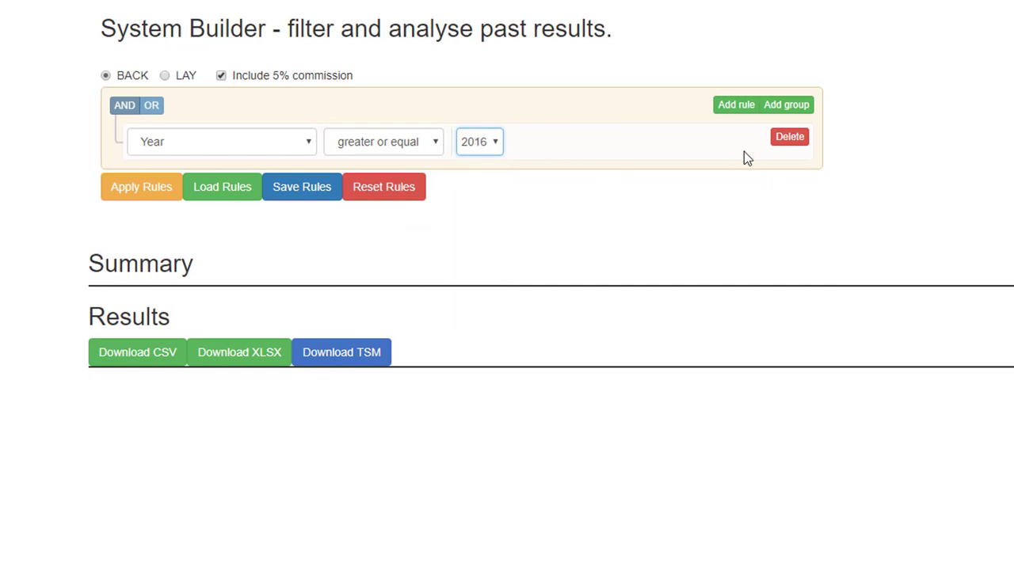
- Add a second rule requiring Flat Or Jumps equal to J
{"action": "left_click", "coordinate": [736, 106]}
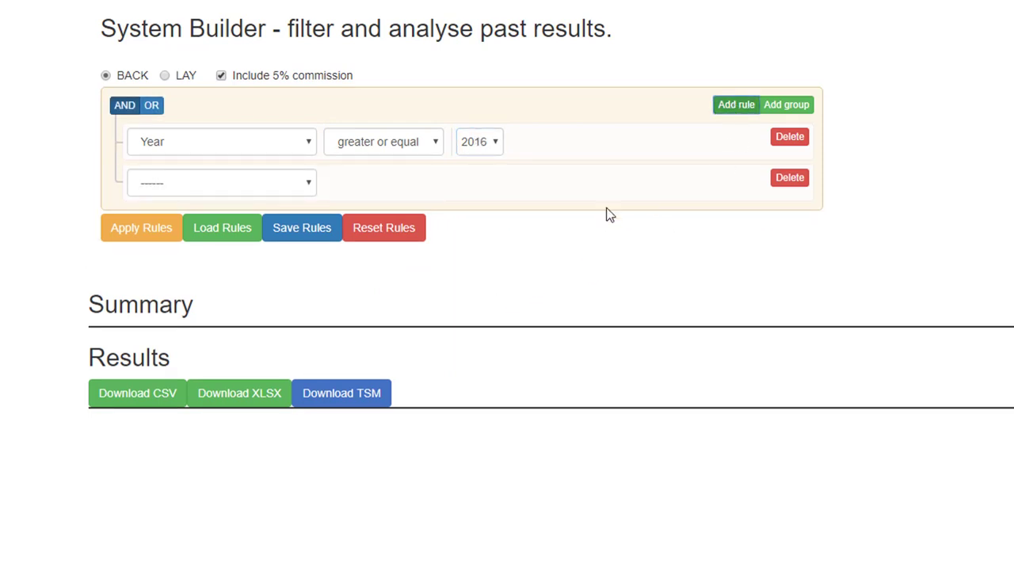
{"action": "left_click", "coordinate": [308, 183]}
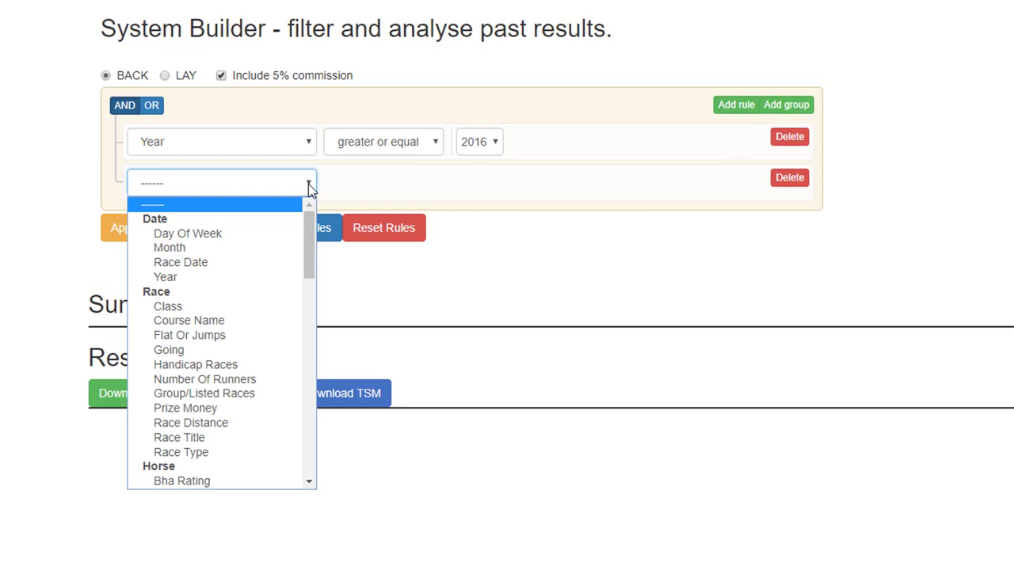
{"action": "left_click", "coordinate": [265, 336]}
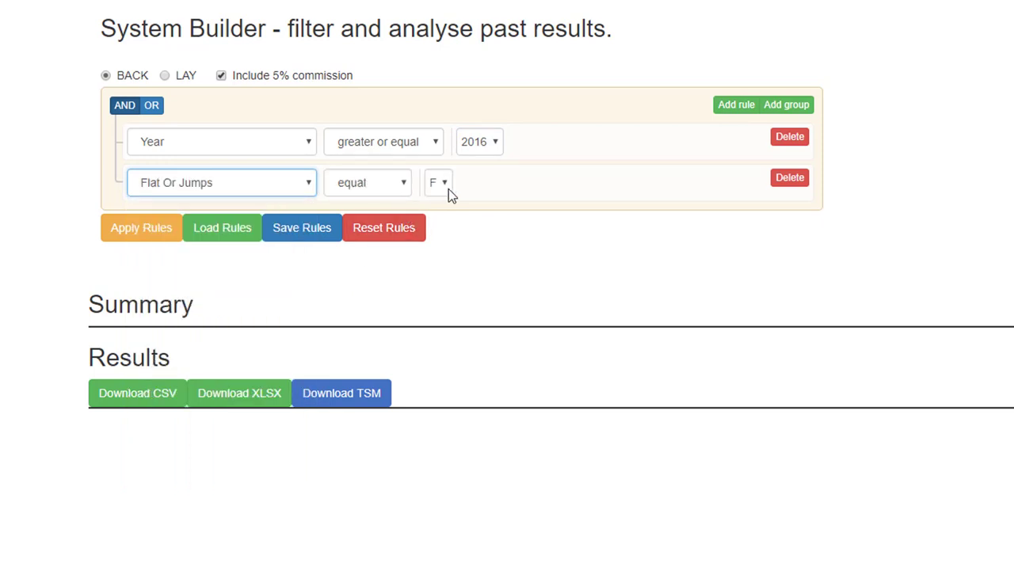
{"action": "left_click", "coordinate": [445, 187]}
{"action": "left_click", "coordinate": [444, 222]}
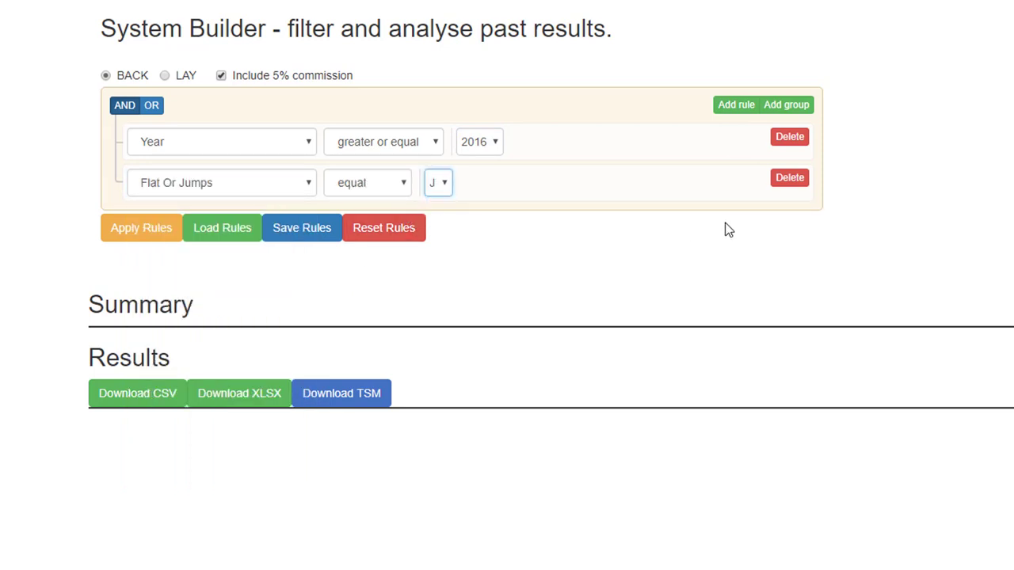
- Add a third rule requiring Race Distance greater or equal 2m 6f
{"action": "left_click", "coordinate": [735, 111]}
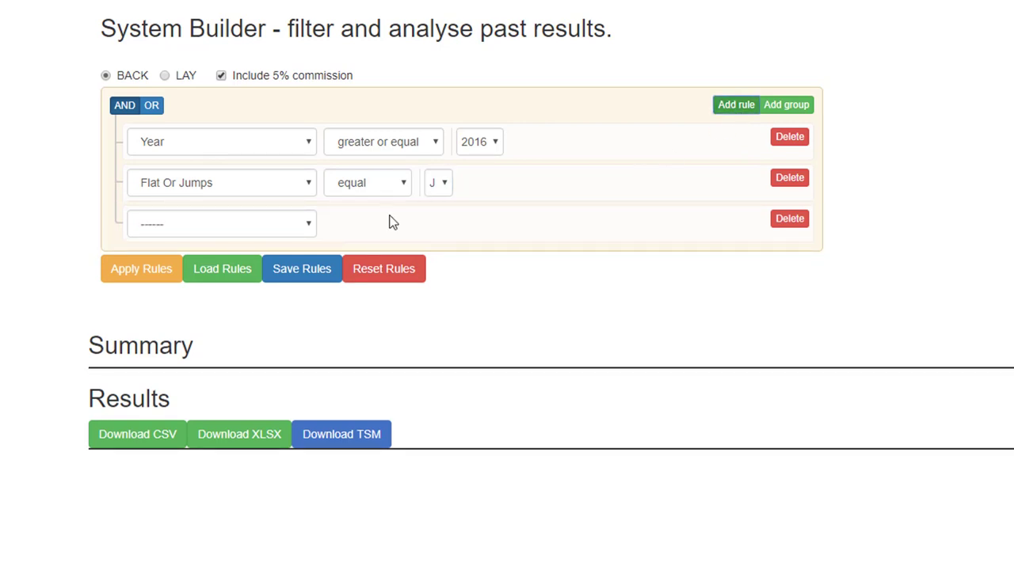
{"action": "left_click", "coordinate": [309, 224]}
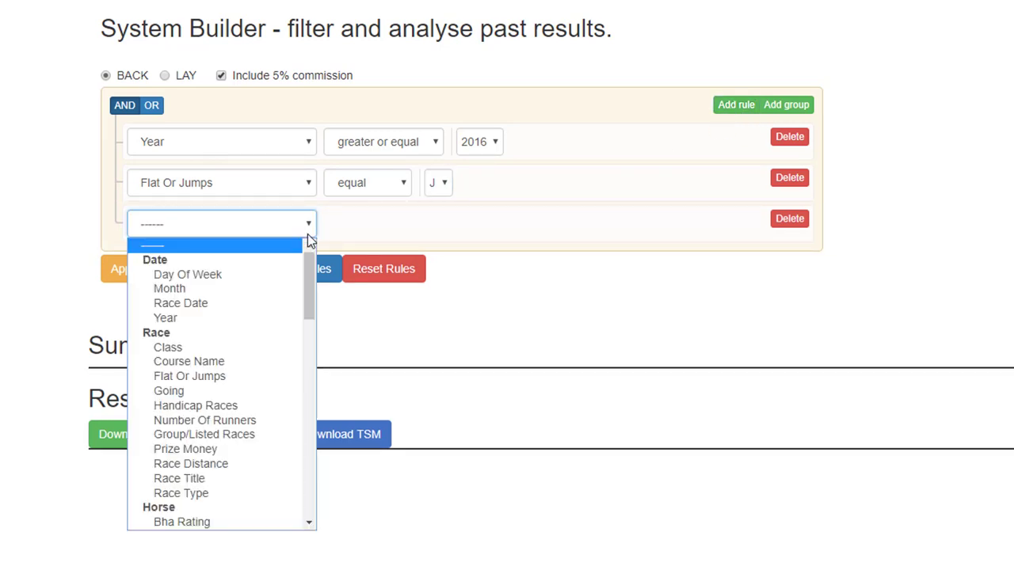
{"action": "left_click", "coordinate": [291, 466]}
{"action": "left_click", "coordinate": [434, 225]}
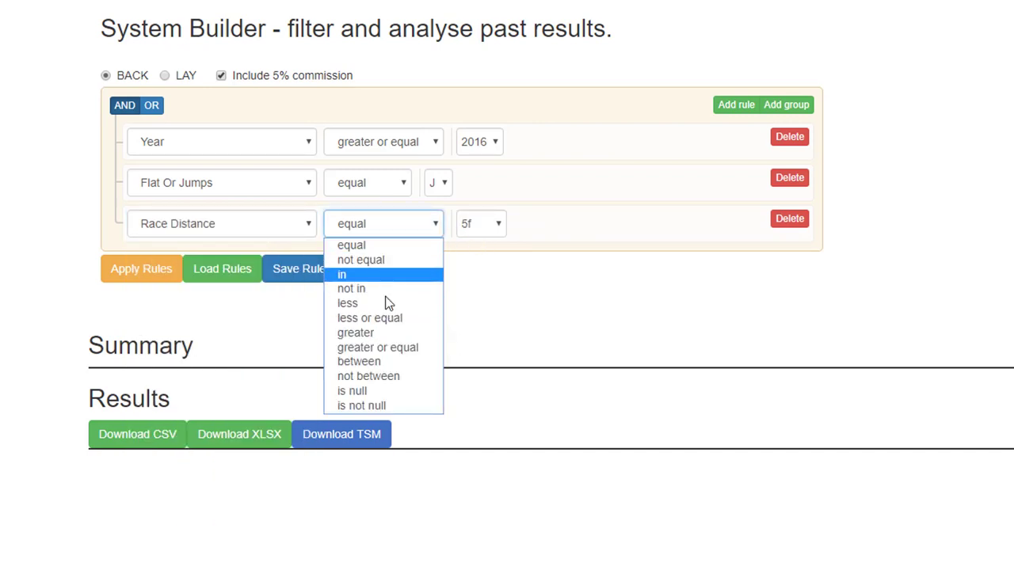
{"action": "left_click", "coordinate": [392, 347]}
{"action": "left_click", "coordinate": [499, 224]}
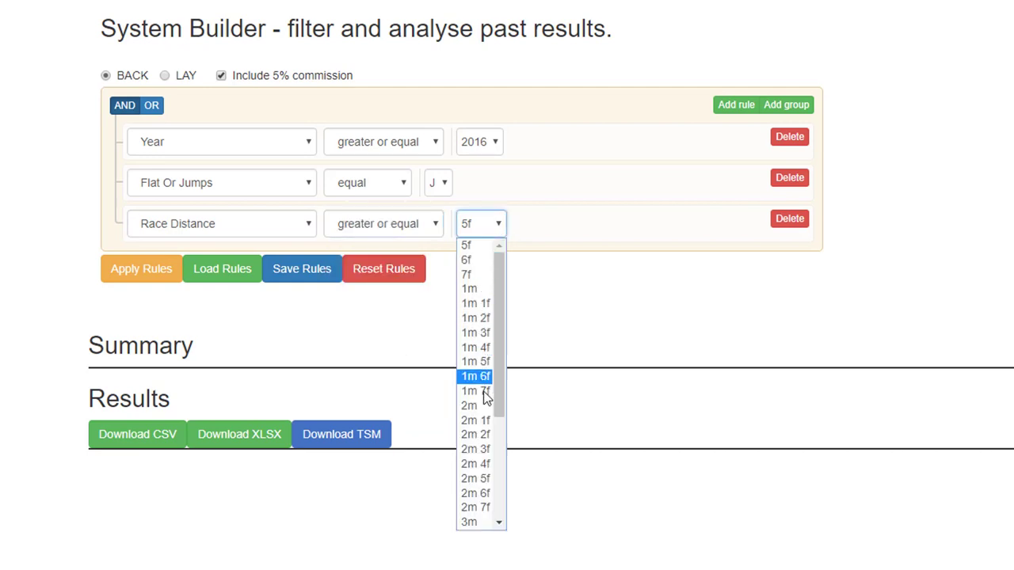
{"action": "left_click", "coordinate": [476, 493]}
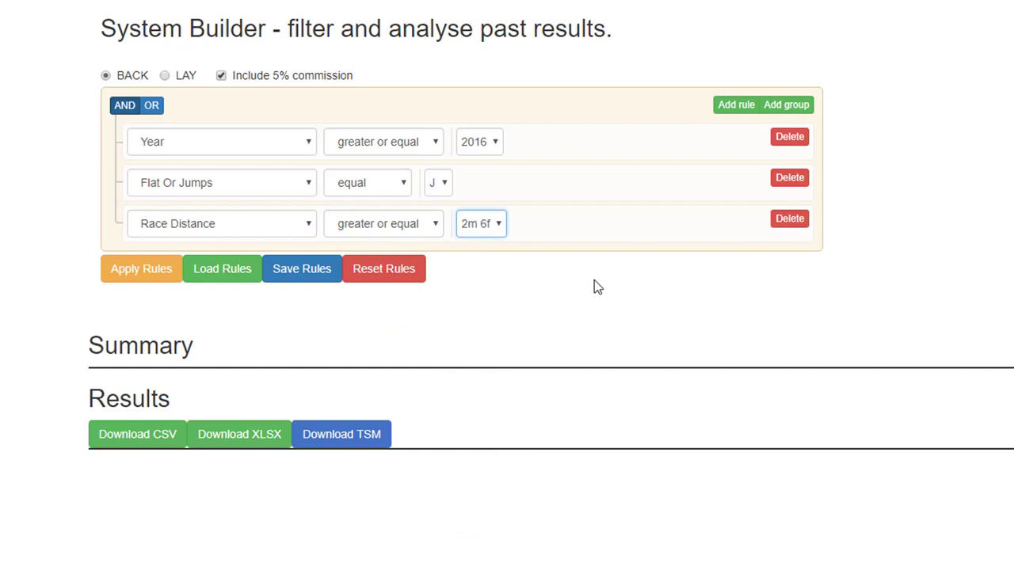
{"action": "left_click", "coordinate": [732, 108]}
{"action": "left_click", "coordinate": [308, 268]}
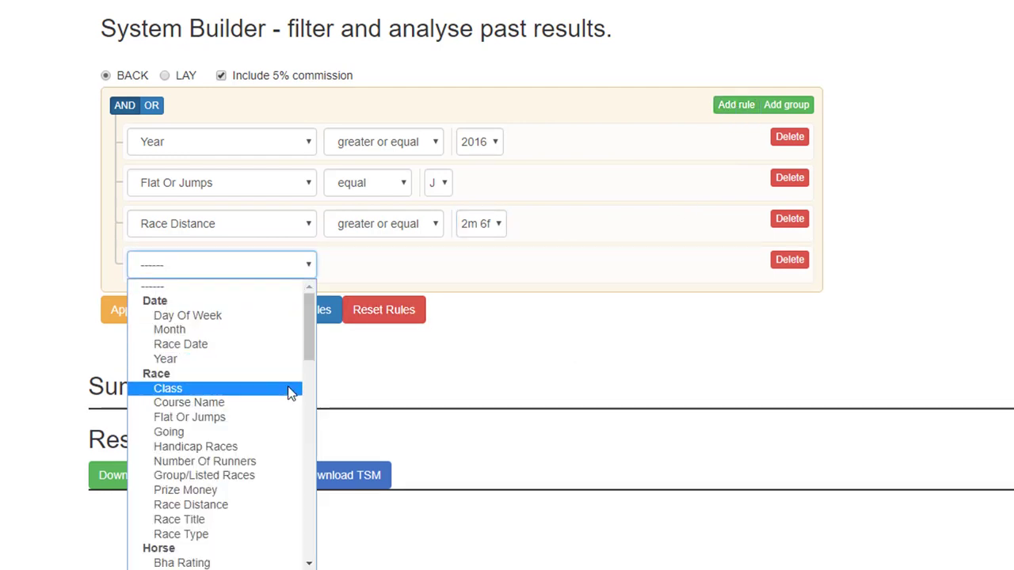
{"action": "left_click_drag", "start_coordinate": [309, 345], "coordinate": [302, 460]}
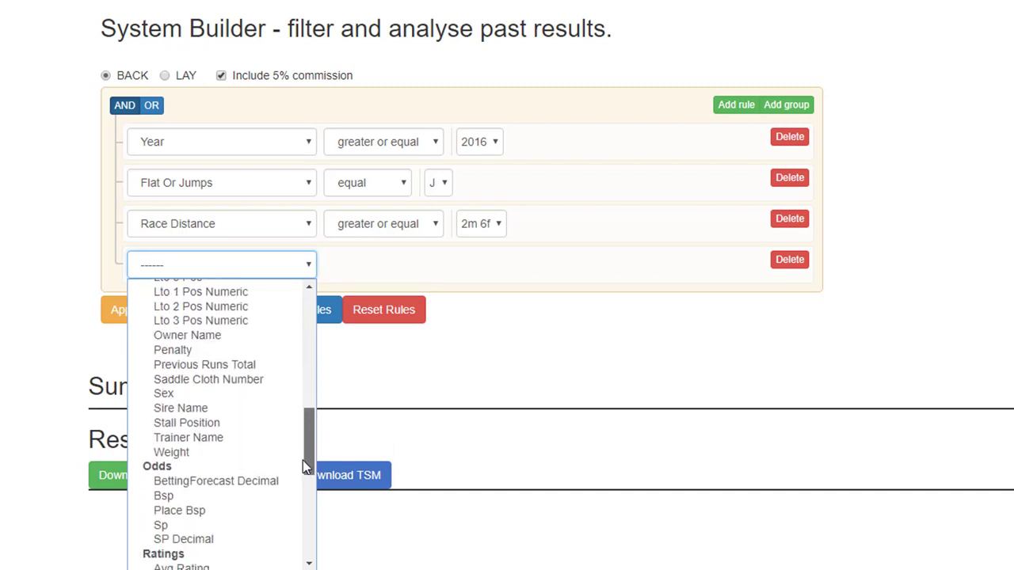
{"action": "left_click", "coordinate": [258, 437]}
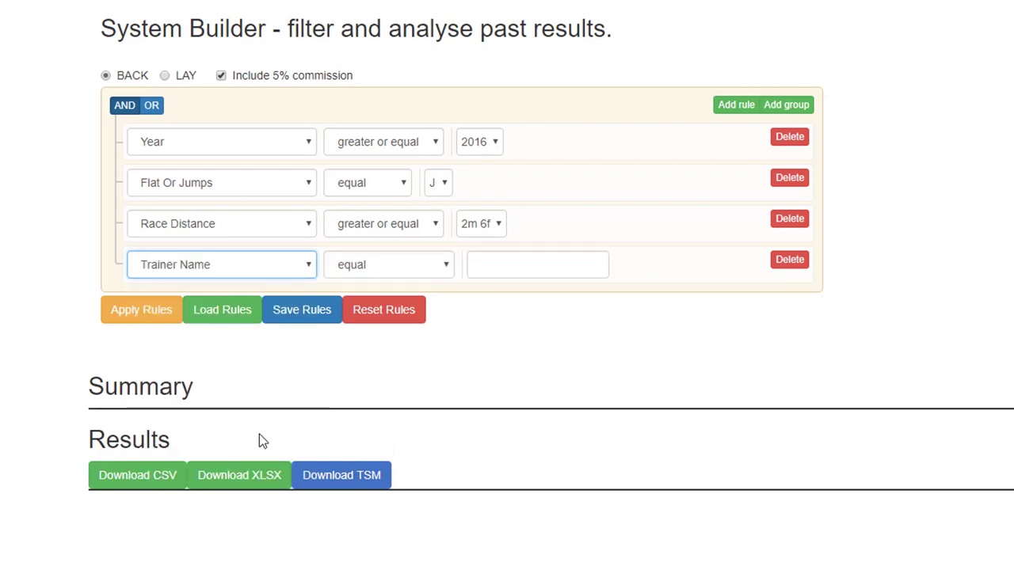
{"action": "left_click", "coordinate": [496, 262]}
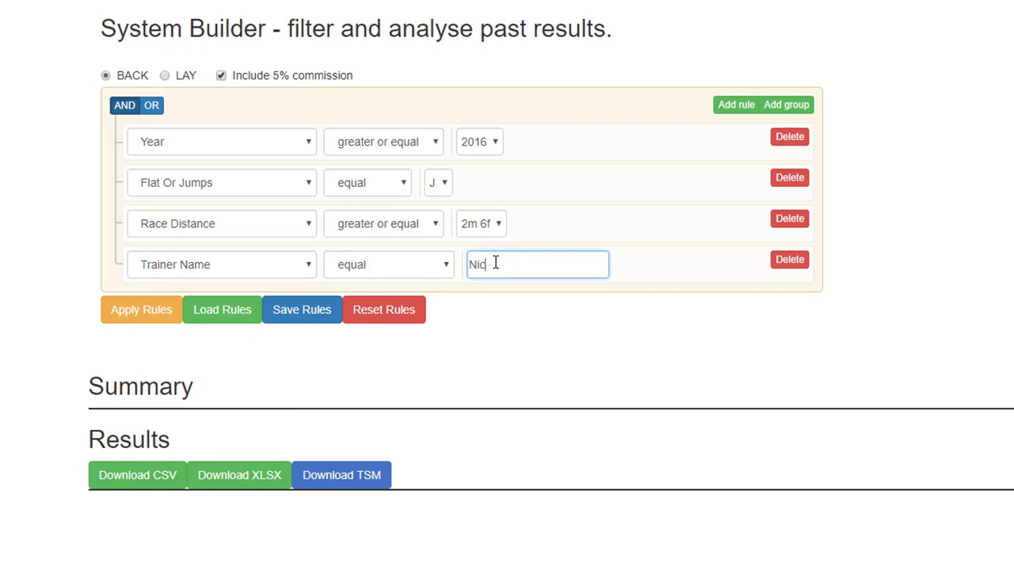
{"action": "type", "text": "Nicky Henderson"}
{"action": "left_click", "coordinate": [446, 267]}
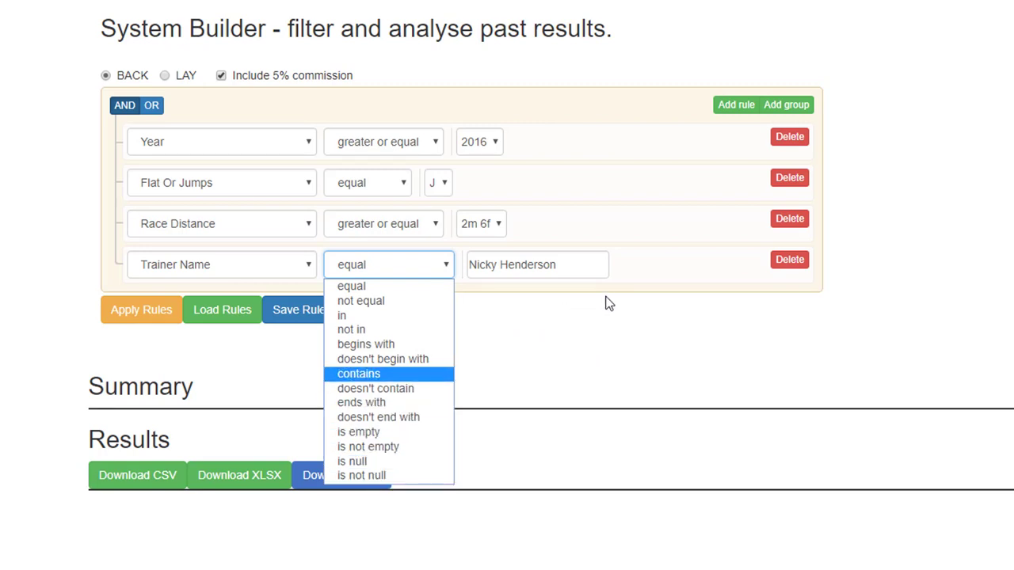
{"action": "left_click", "coordinate": [407, 264]}
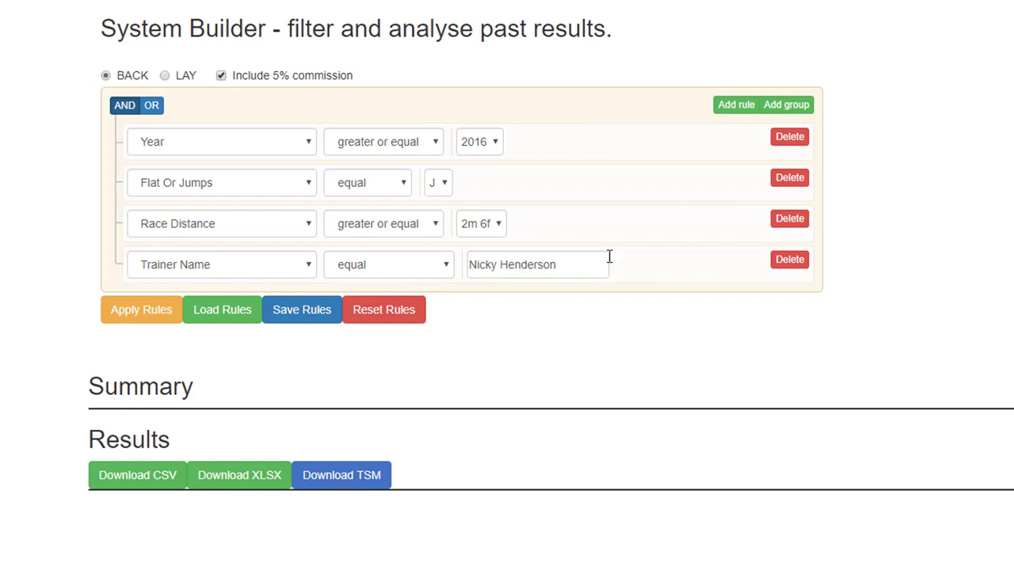
{"action": "left_click", "coordinate": [415, 275]}
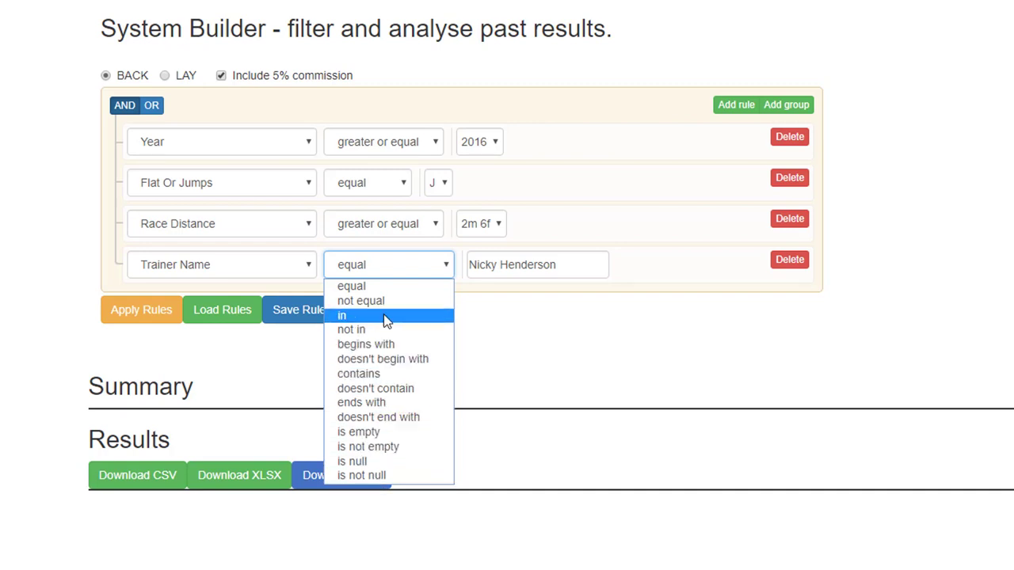
{"action": "left_click", "coordinate": [486, 333]}
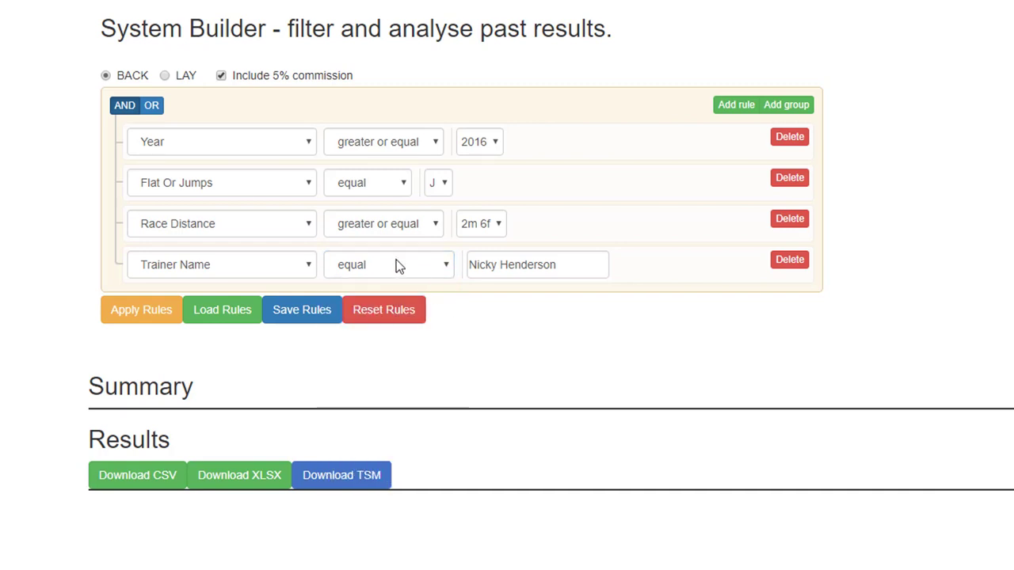
{"action": "left_click", "coordinate": [785, 263]}
- Add a nested rule group and set its first rule to Trainer Name equal Nicky Henderson
{"action": "left_click", "coordinate": [805, 112]}
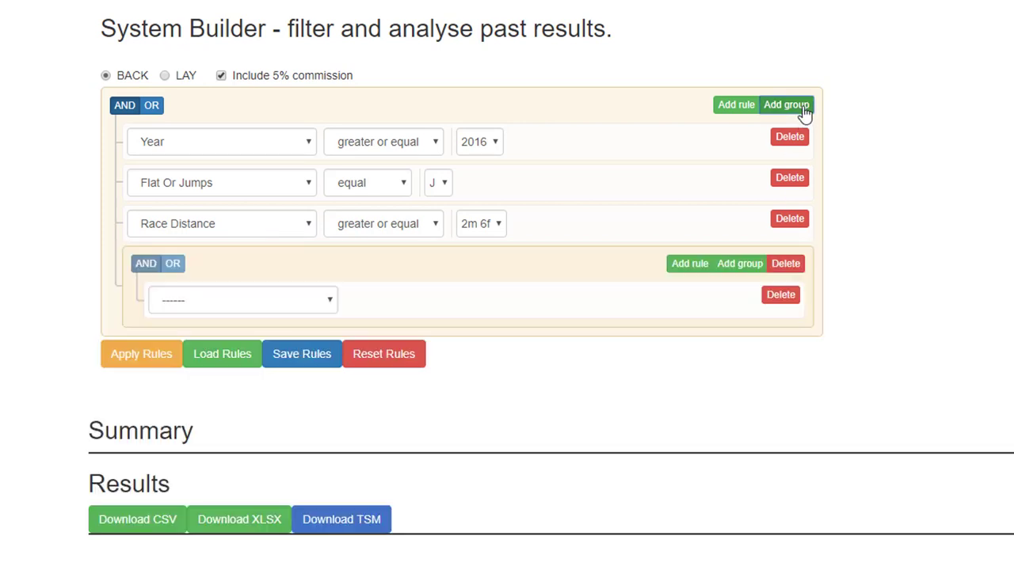
{"action": "left_click", "coordinate": [330, 299]}
{"action": "scroll", "coordinate": [325, 402], "scroll_direction": "down", "scroll_amount": 4}
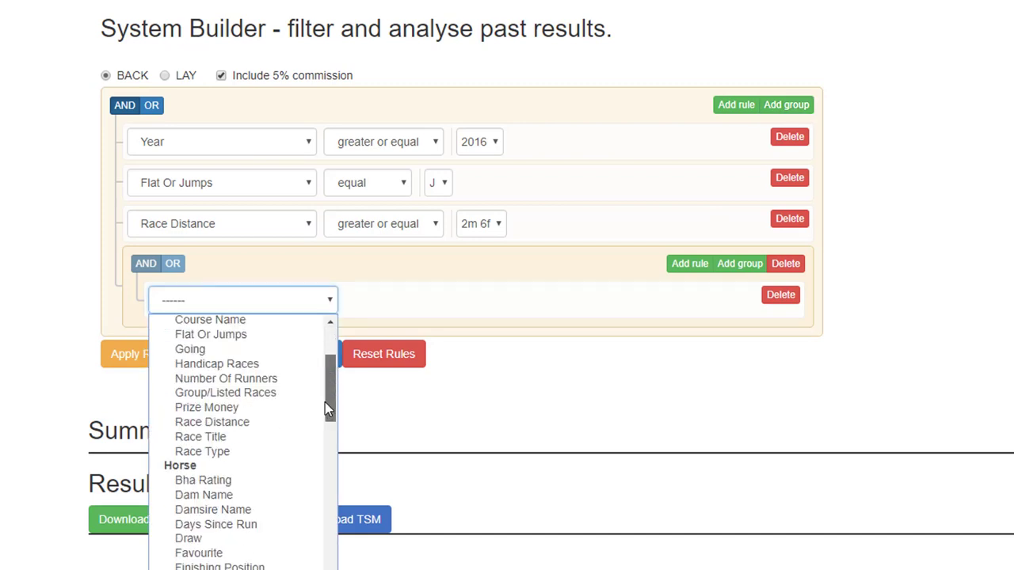
{"action": "scroll", "coordinate": [308, 475], "scroll_direction": "down", "scroll_amount": 3}
{"action": "left_click", "coordinate": [297, 454]}
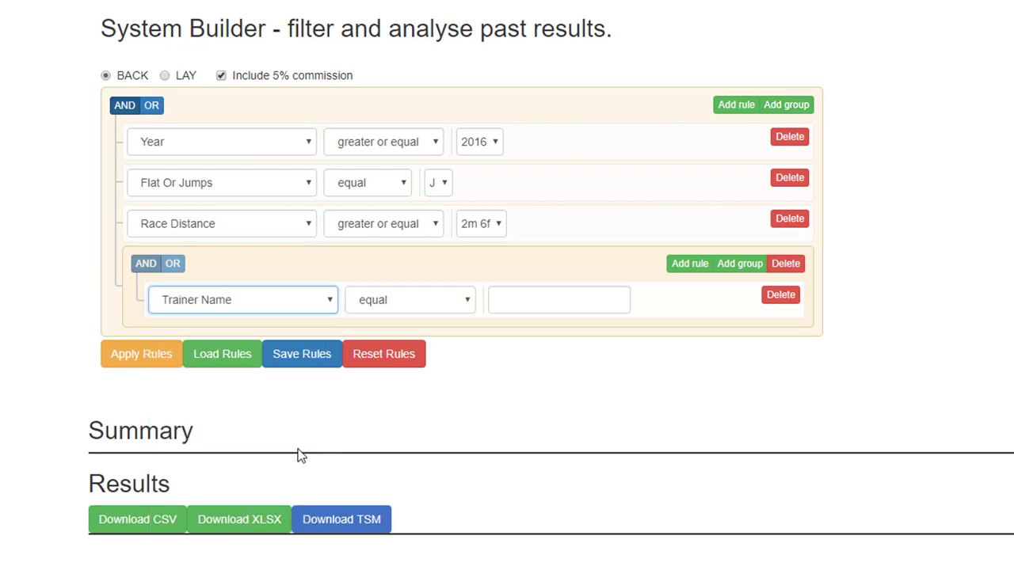
{"action": "left_click", "coordinate": [513, 296]}
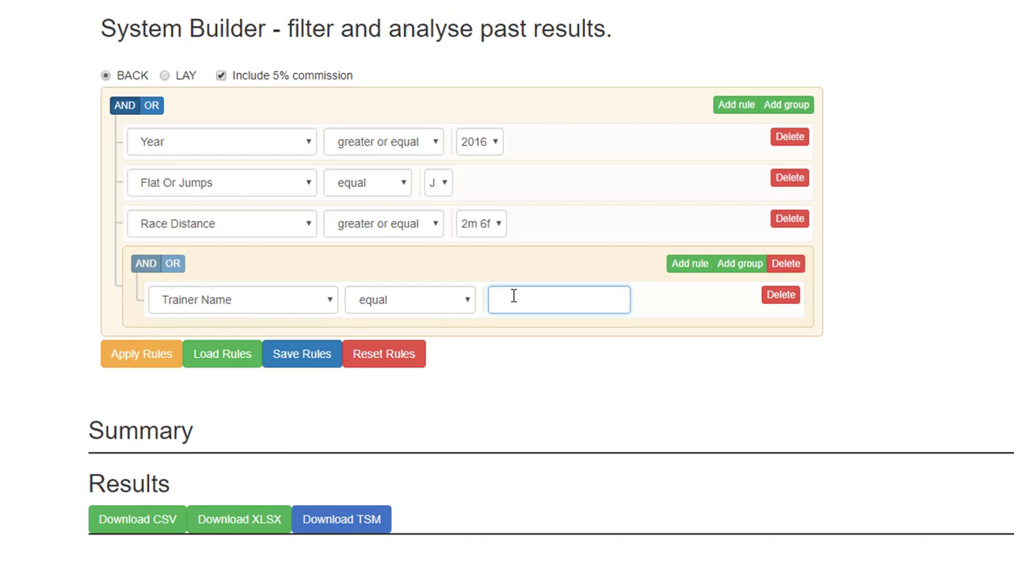
{"action": "type", "text": "Nicky Henderson"}
- Add a second rule inside the nested group requiring Trainer Name equal to David Pipe
{"action": "left_click", "coordinate": [688, 270]}
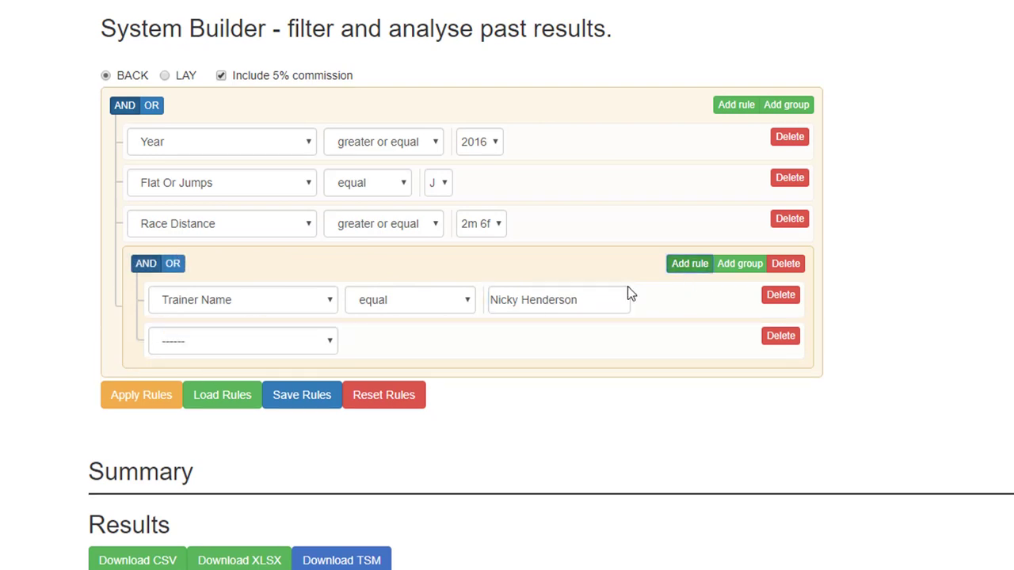
{"action": "left_click", "coordinate": [330, 342]}
{"action": "left_click_drag", "start_coordinate": [331, 388], "coordinate": [329, 504]}
{"action": "left_click", "coordinate": [306, 491]}
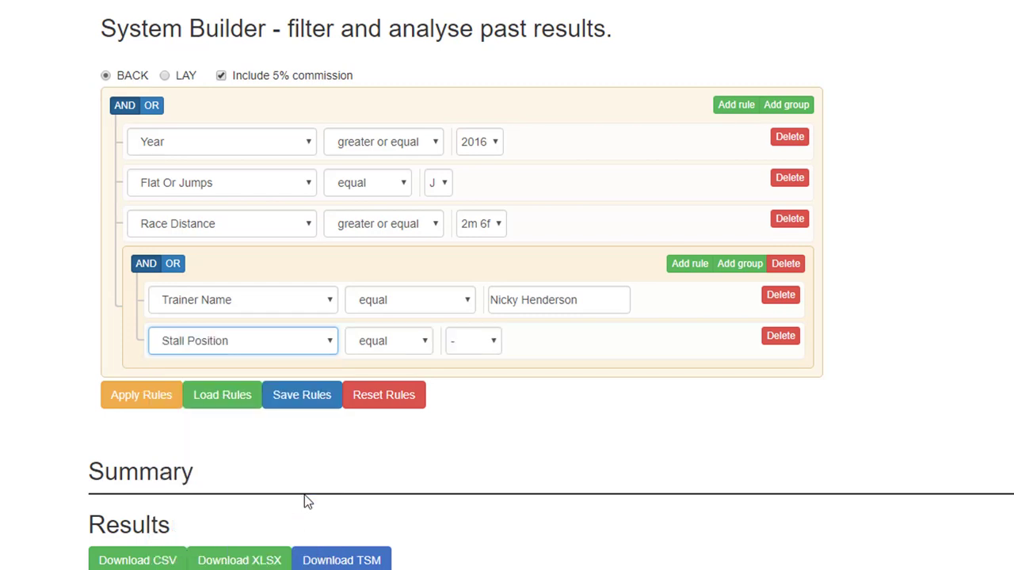
{"action": "left_click", "coordinate": [332, 343]}
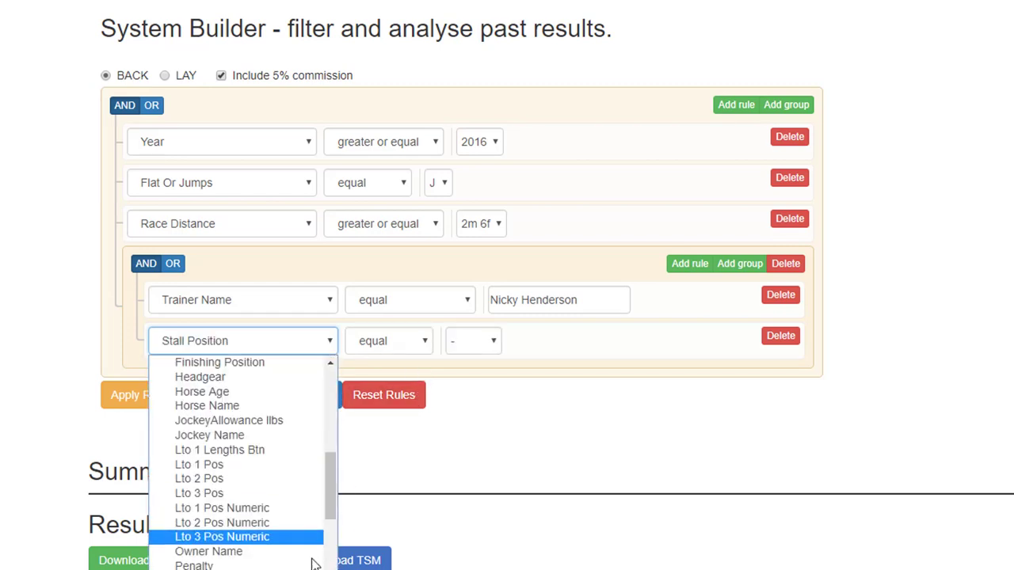
{"action": "left_click_drag", "start_coordinate": [330, 512], "coordinate": [331, 534]}
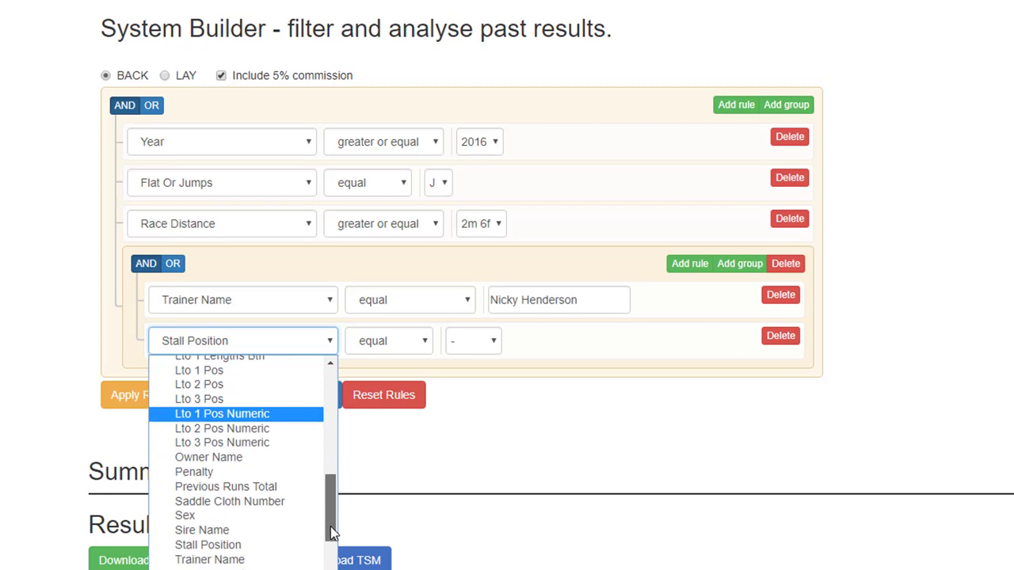
{"action": "left_click", "coordinate": [288, 559]}
{"action": "left_click", "coordinate": [519, 338]}
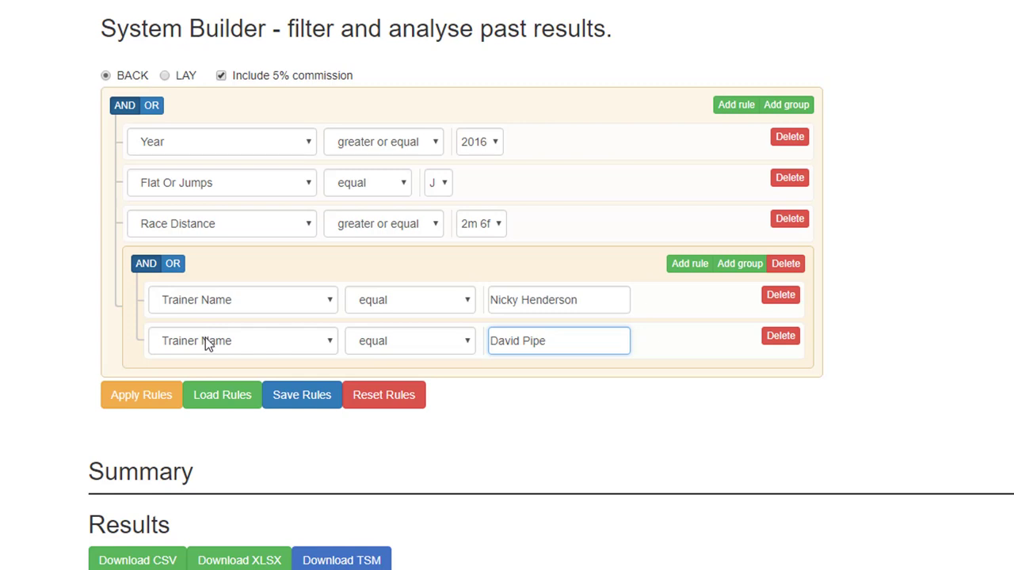
- Combine the nested group's trainer rules with OR and apply all rules to the past results
{"action": "left_click", "coordinate": [174, 265]}
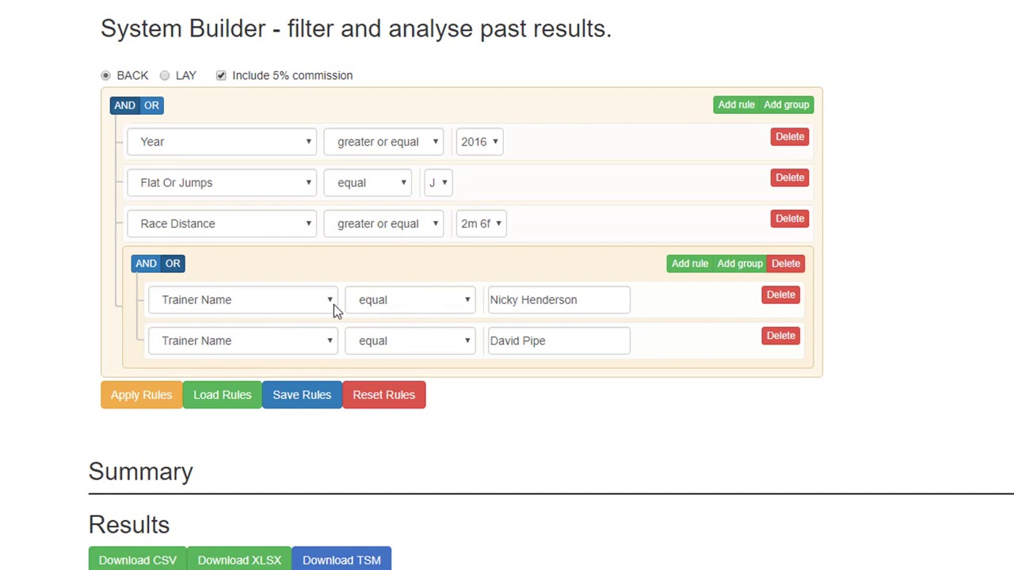
{"action": "left_click", "coordinate": [173, 265]}
{"action": "left_click", "coordinate": [136, 398]}
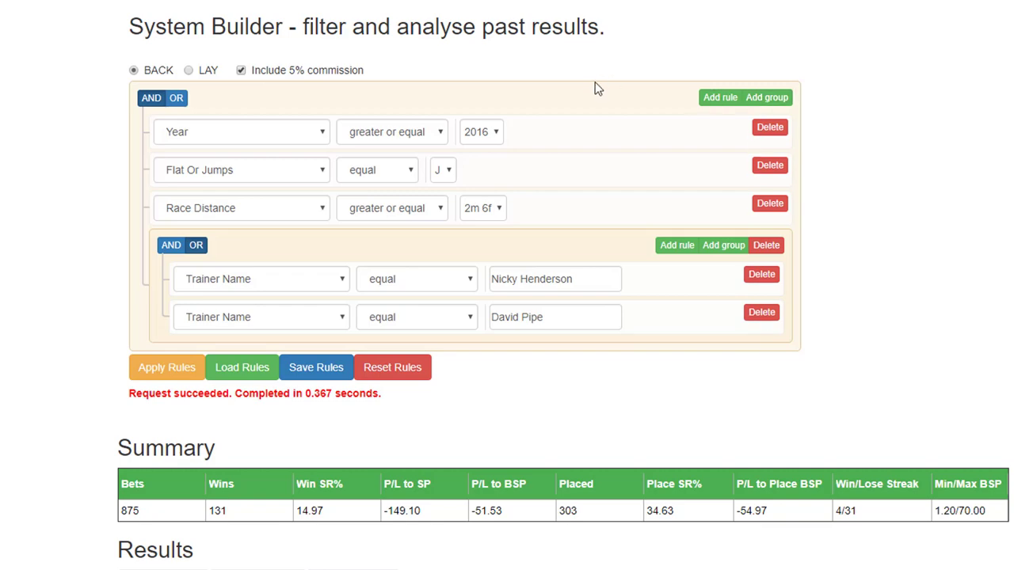
- Add a second nested rule group with its first rule set to Course Name equal Aintree
{"action": "left_click", "coordinate": [766, 98]}
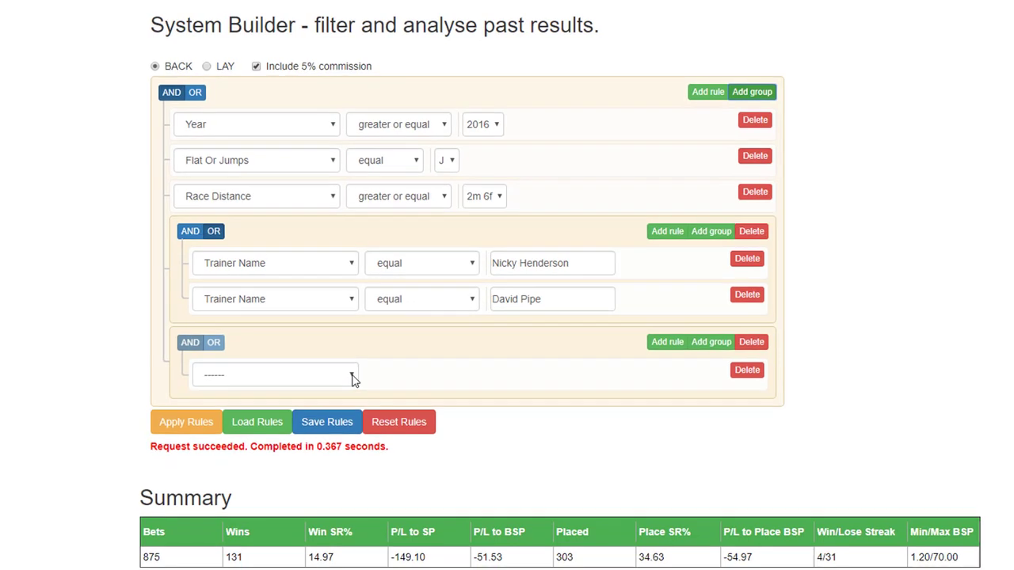
{"action": "left_click", "coordinate": [351, 376]}
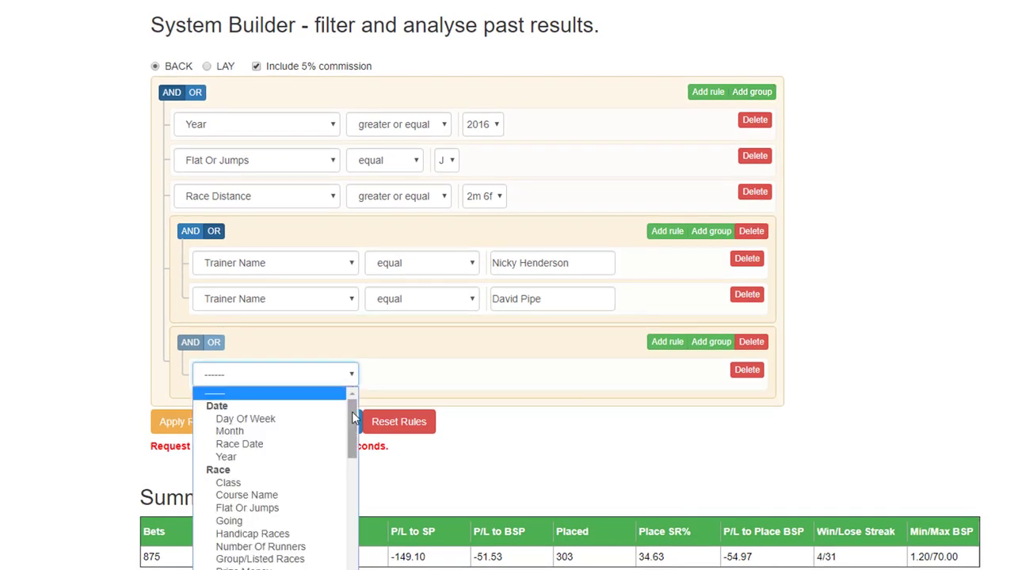
{"action": "left_click_drag", "start_coordinate": [353, 418], "coordinate": [299, 425]}
{"action": "left_click", "coordinate": [299, 423]}
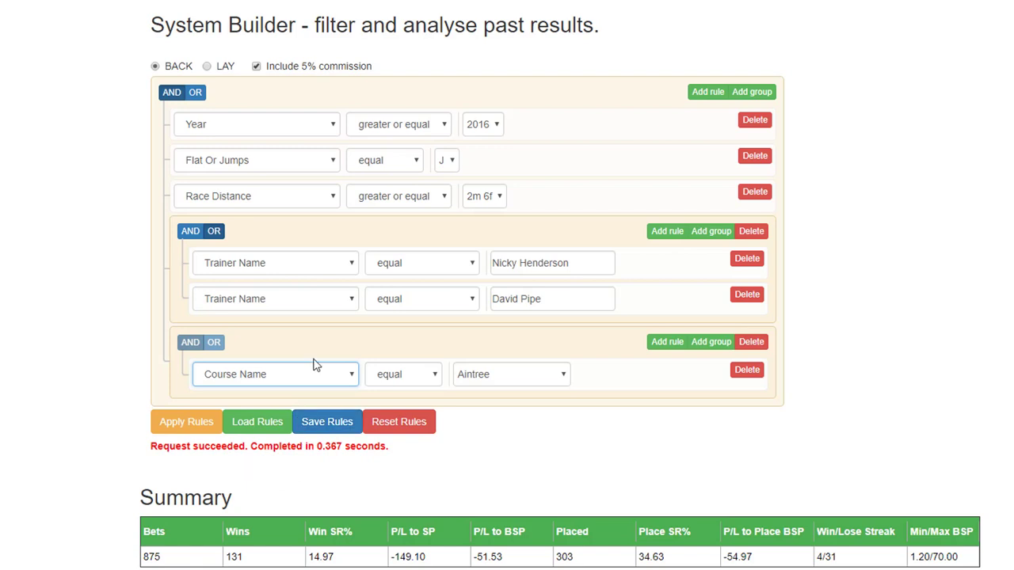
{"action": "left_click", "coordinate": [434, 377]}
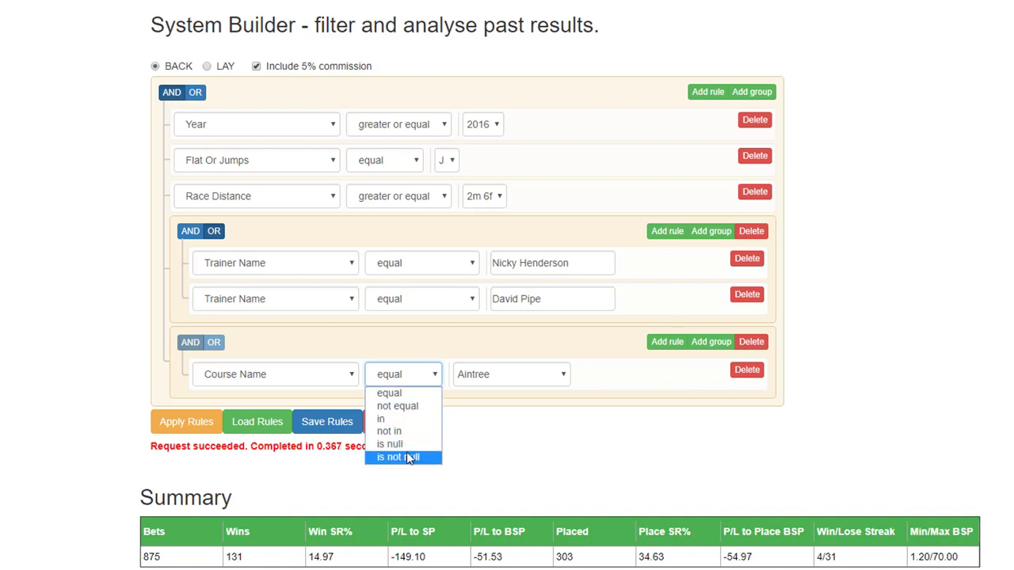
{"action": "left_click", "coordinate": [404, 376]}
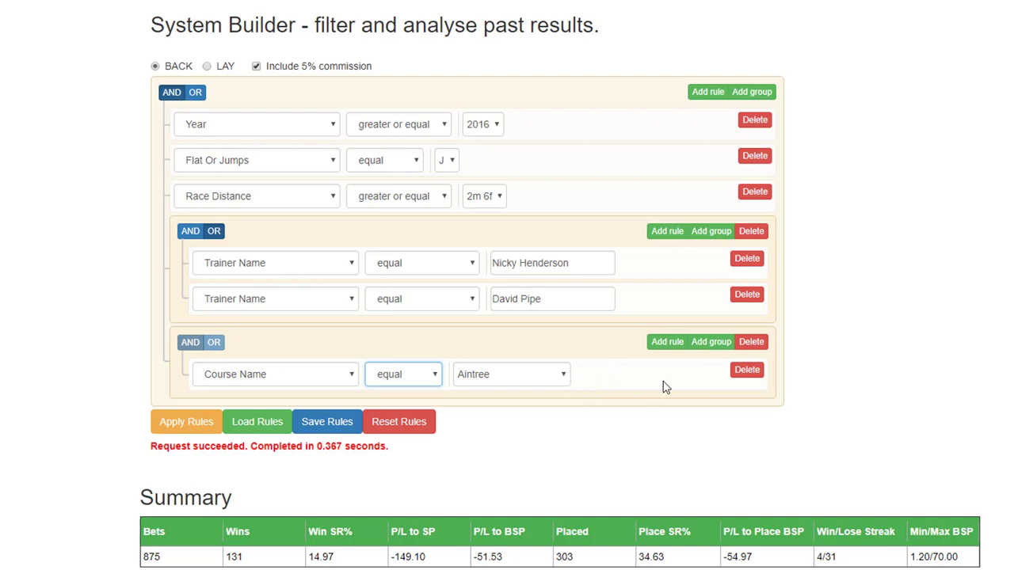
- Add a second rule inside the course group requiring Course Name equal Cheltenham
{"action": "left_click", "coordinate": [669, 347]}
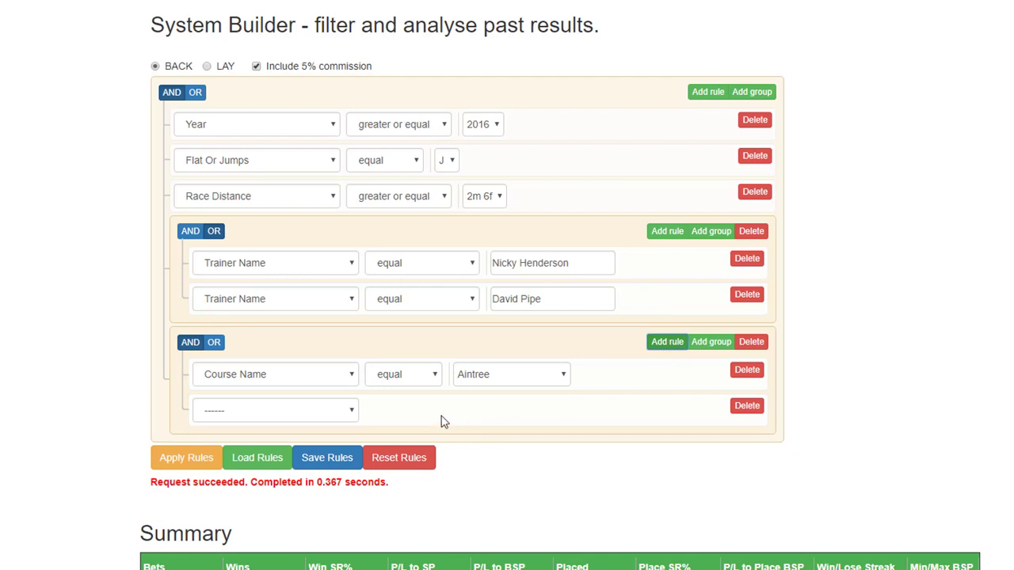
{"action": "left_click", "coordinate": [351, 410]}
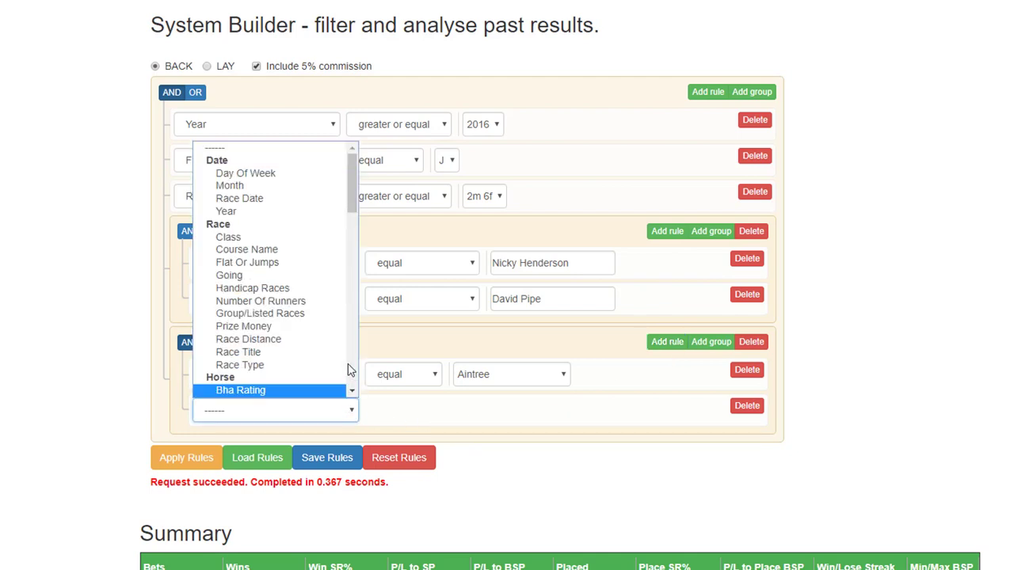
{"action": "left_click", "coordinate": [289, 252]}
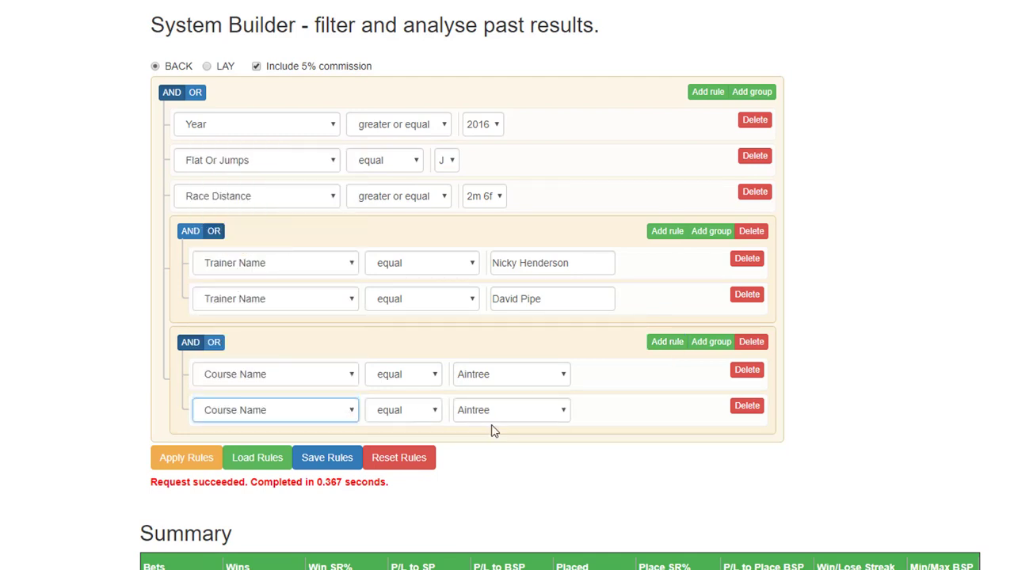
{"action": "left_click", "coordinate": [539, 418]}
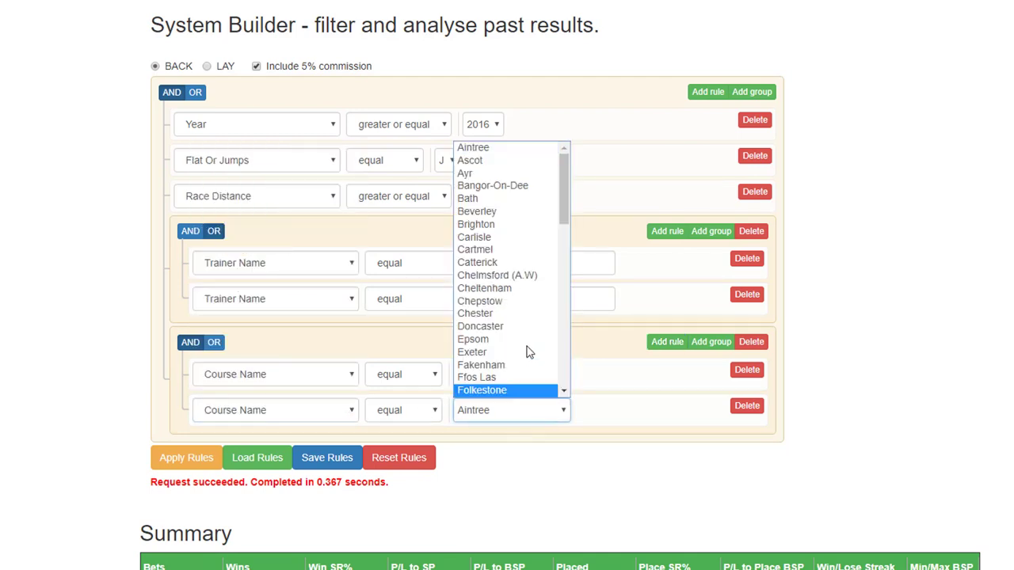
{"action": "left_click", "coordinate": [517, 290]}
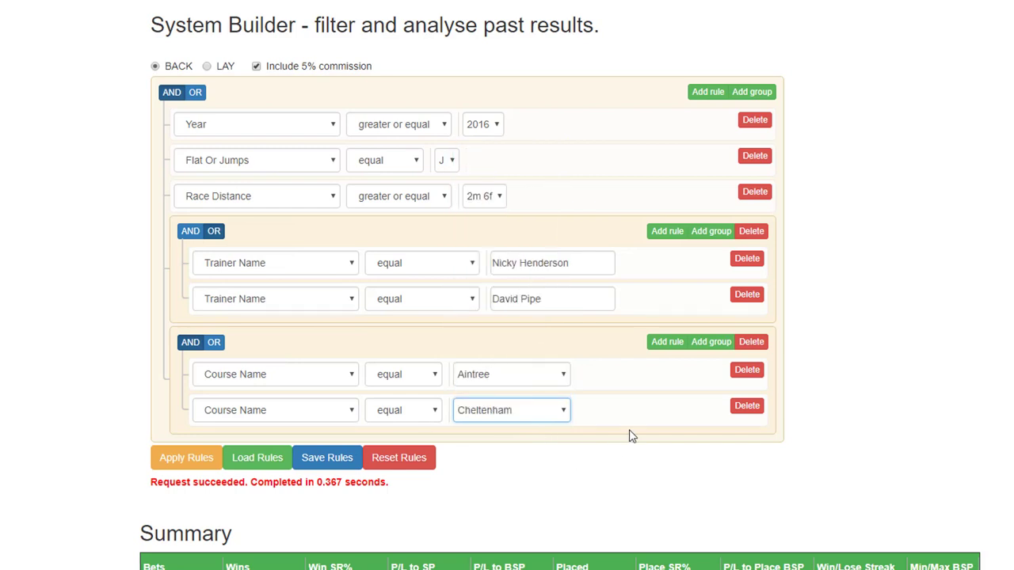
- Add a third rule inside the course group requiring Course Name equal Newbury
{"action": "left_click", "coordinate": [666, 342]}
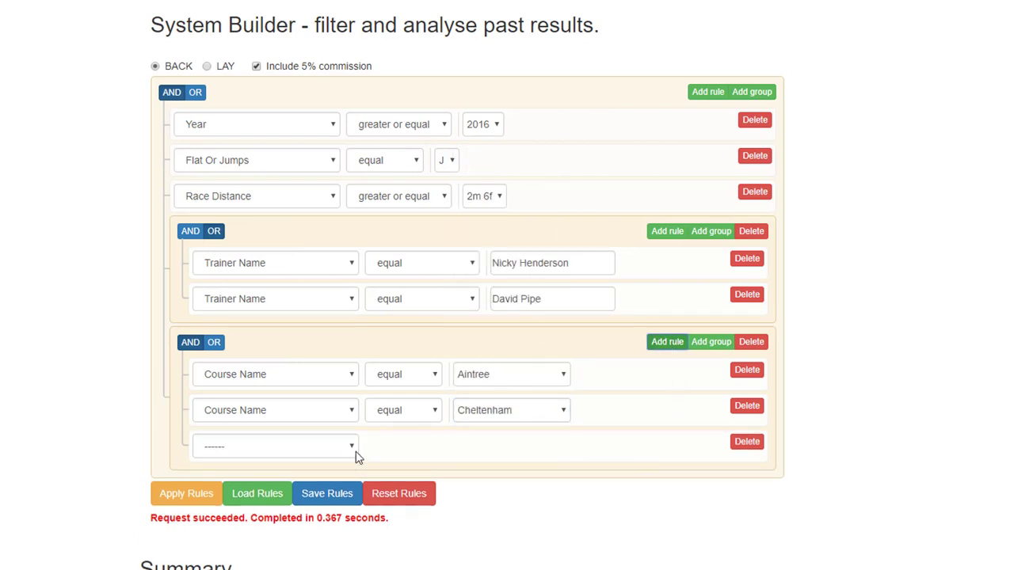
{"action": "left_click", "coordinate": [353, 446]}
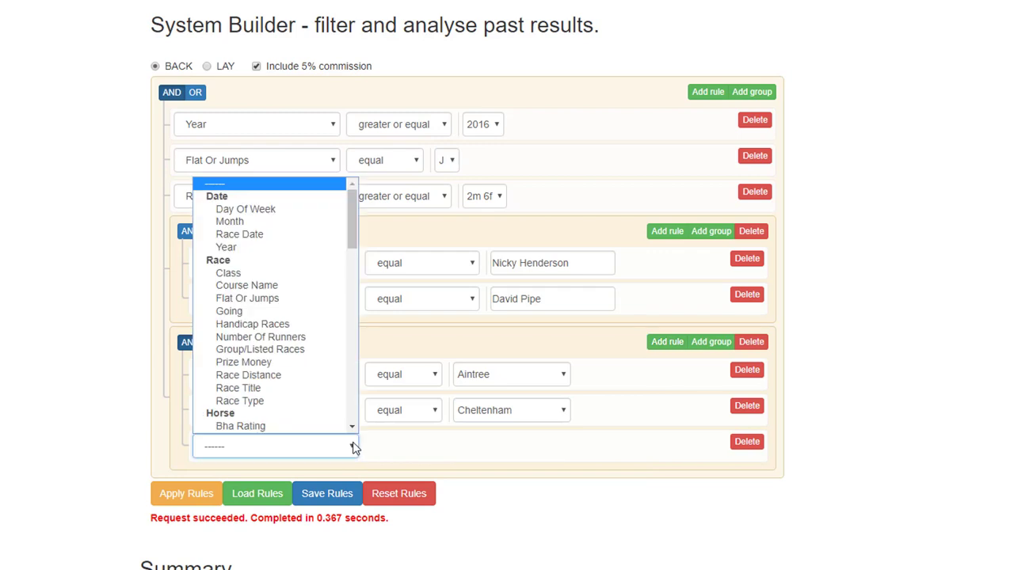
{"action": "left_click", "coordinate": [268, 286]}
{"action": "left_click", "coordinate": [565, 447]}
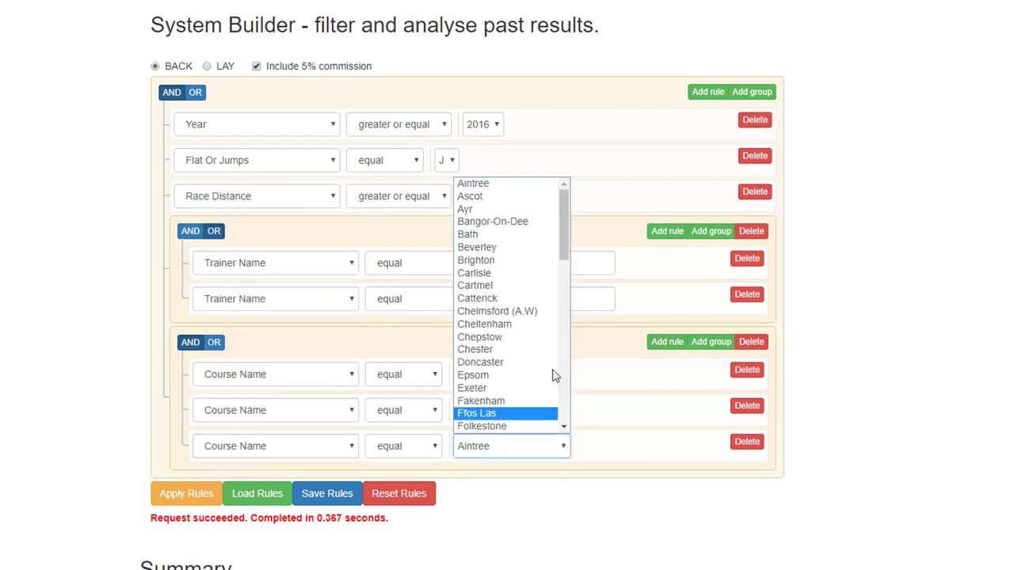
{"action": "scroll", "coordinate": [567, 384], "scroll_direction": "down", "scroll_amount": 3}
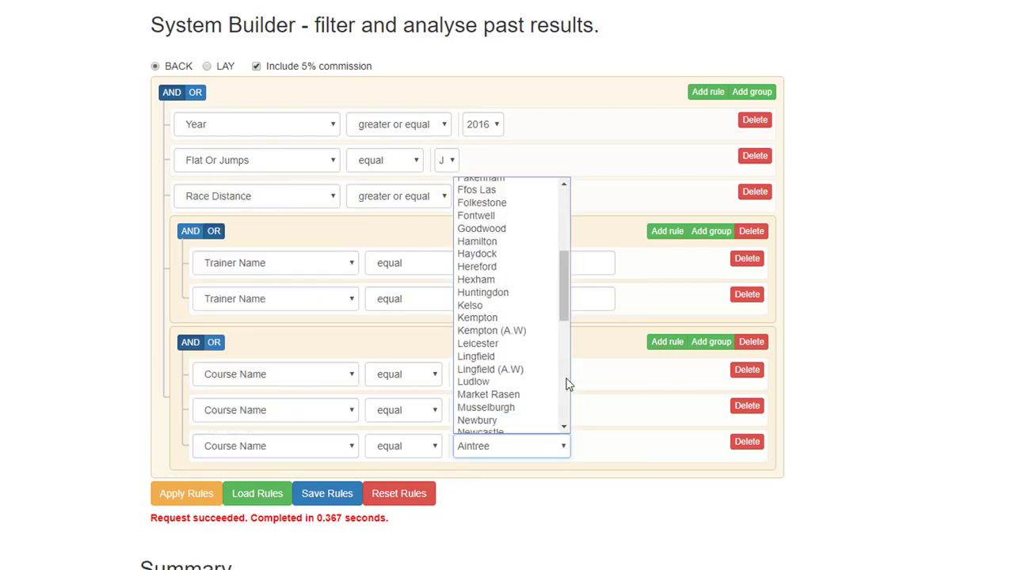
{"action": "left_click", "coordinate": [529, 422]}
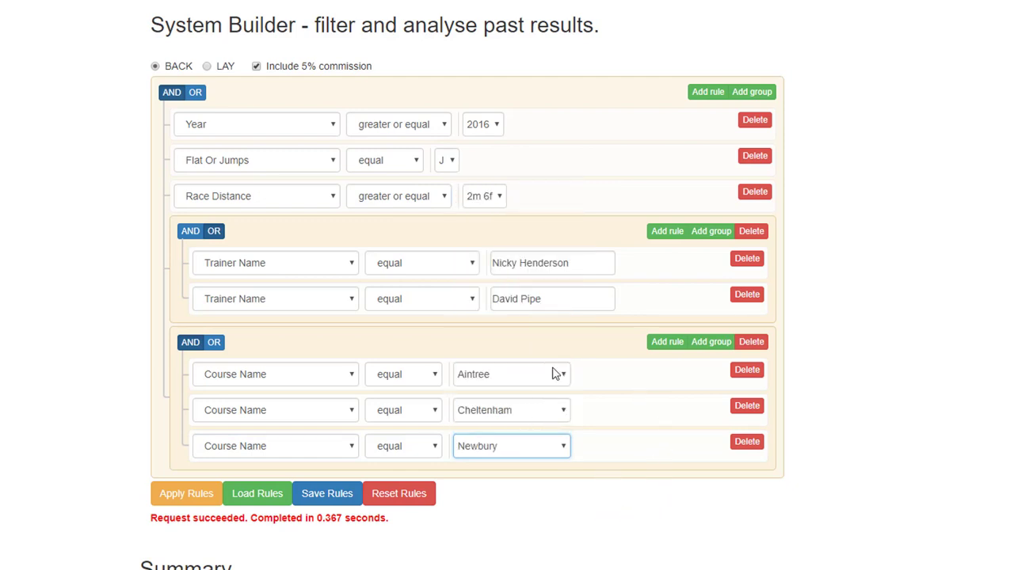
- Combine the course group's rules with OR and apply all rules to the past results
{"action": "left_click", "coordinate": [214, 348]}
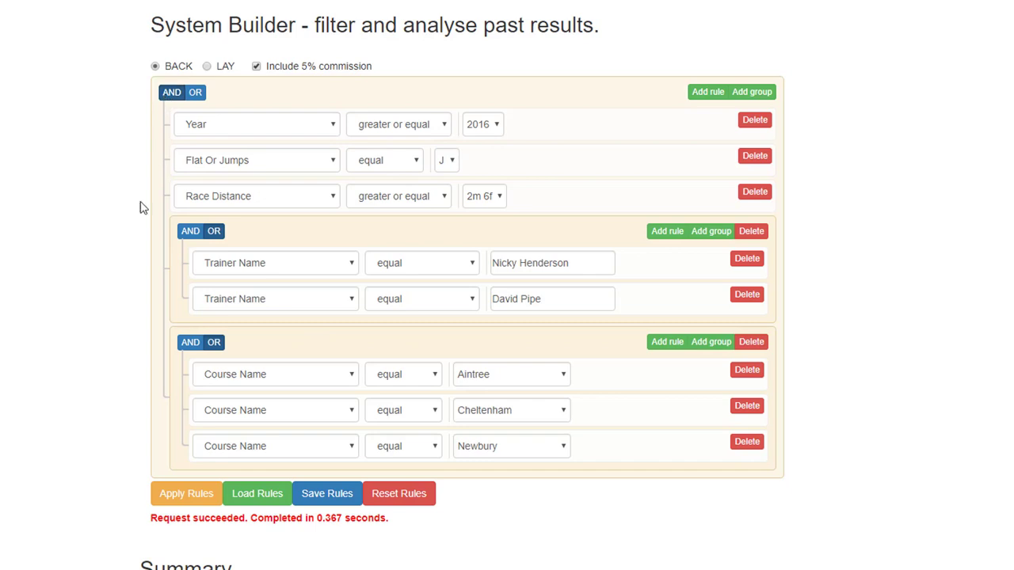
{"action": "left_click", "coordinate": [194, 495]}
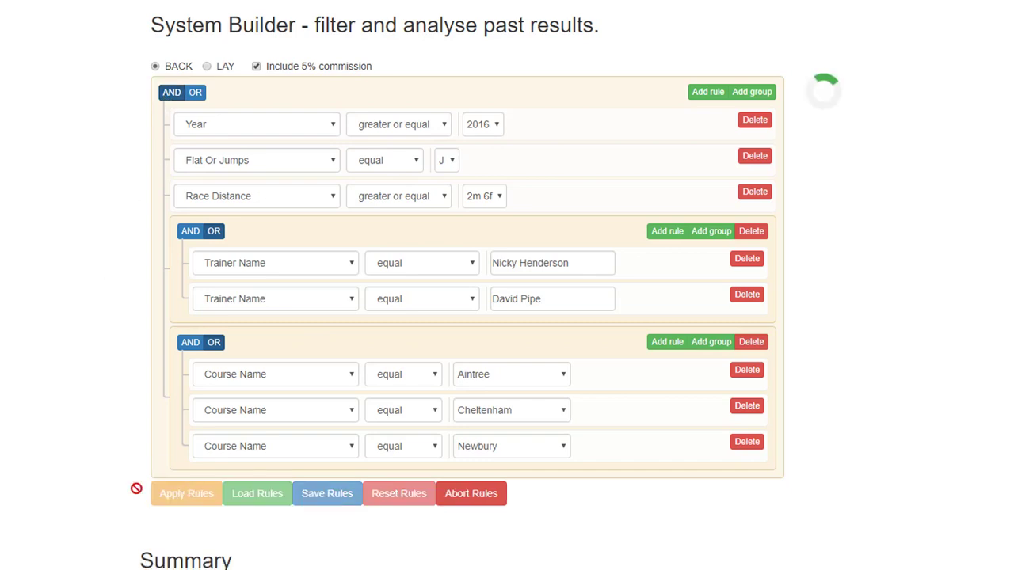
{"action": "scroll", "coordinate": [81, 471], "scroll_direction": "down", "scroll_amount": 4}
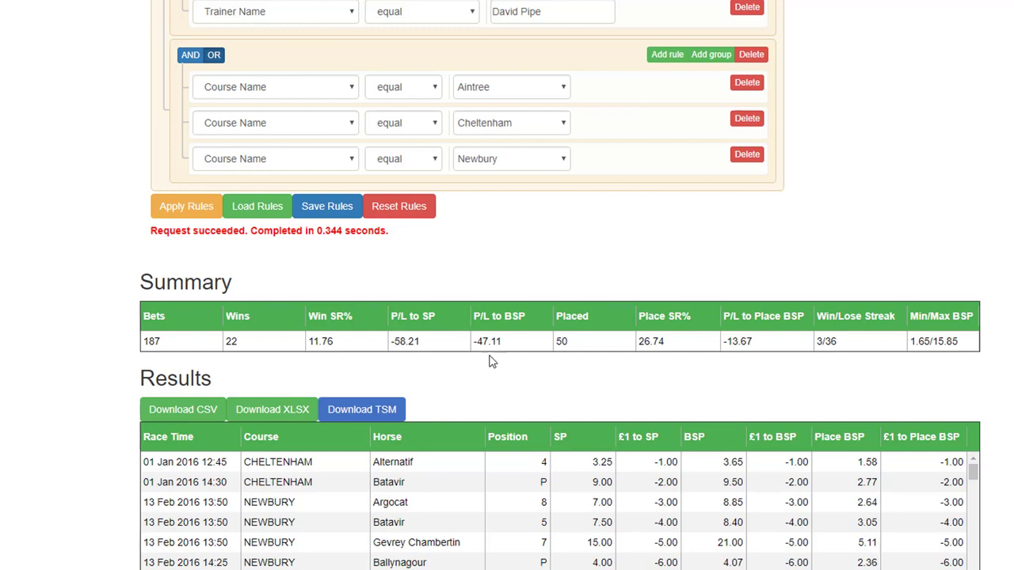
- Add a rule to the main group requiring Horse Age greater or equal 8
{"action": "scroll", "coordinate": [497, 372], "scroll_direction": "up", "scroll_amount": 2}
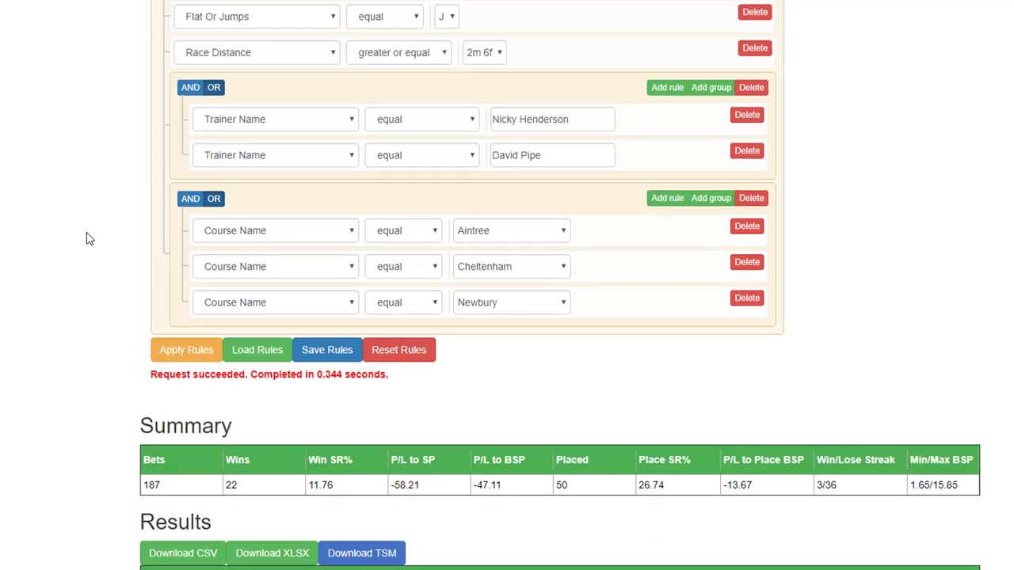
{"action": "scroll", "coordinate": [87, 237], "scroll_direction": "up", "scroll_amount": 2}
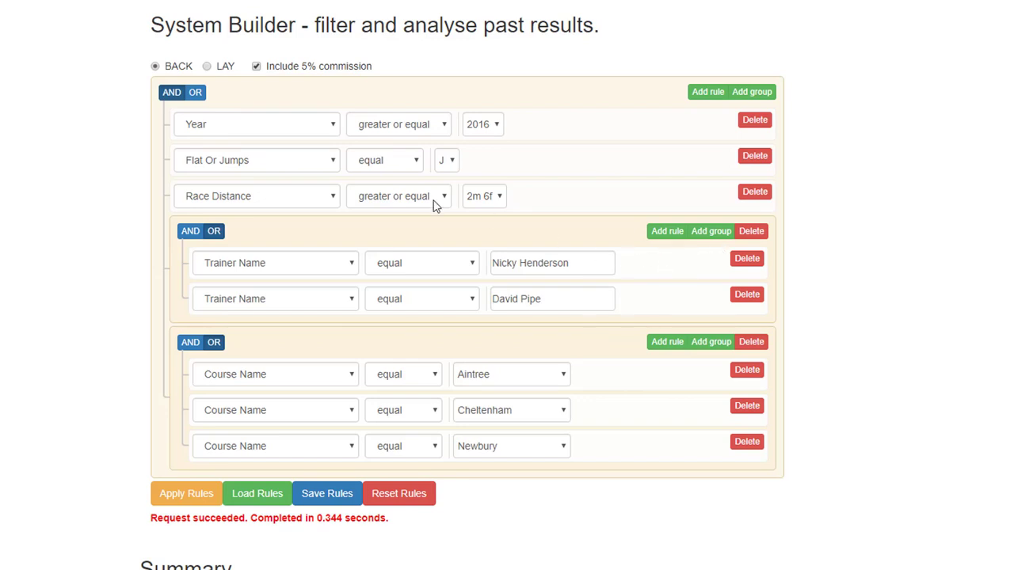
{"action": "left_click", "coordinate": [707, 93]}
{"action": "scroll", "coordinate": [111, 222], "scroll_direction": "down", "scroll_amount": 2}
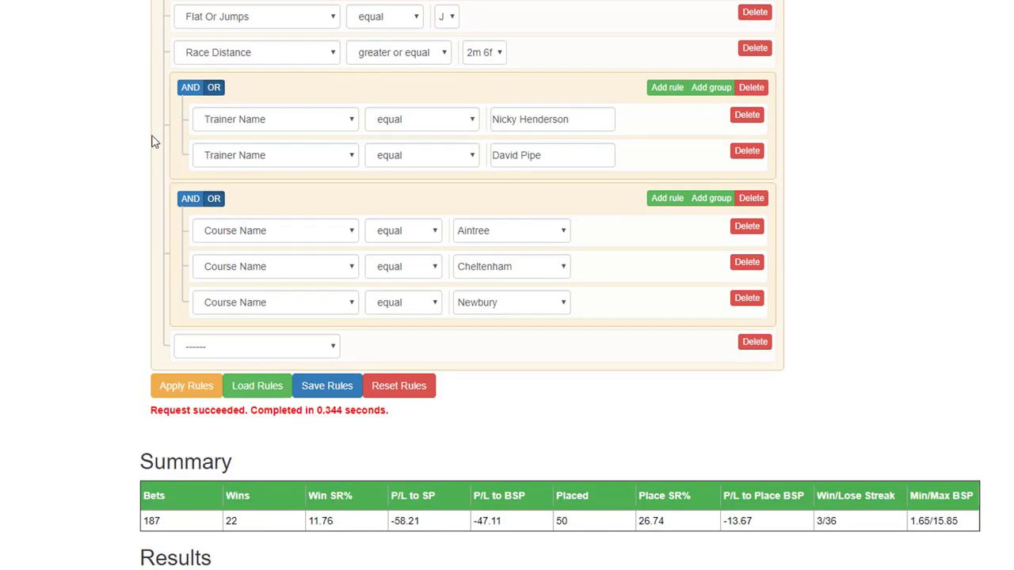
{"action": "left_click", "coordinate": [333, 349]}
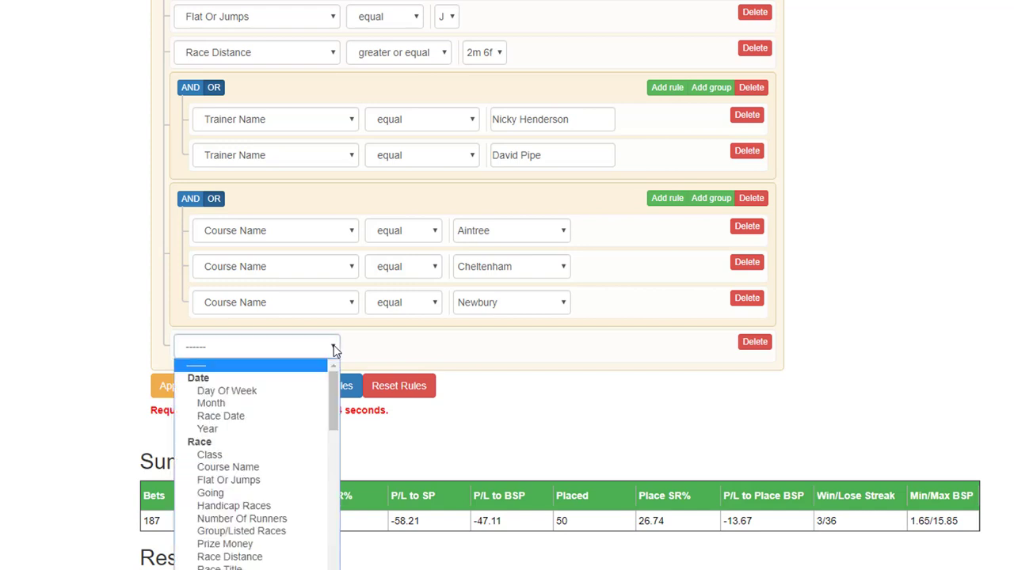
{"action": "left_click_drag", "start_coordinate": [332, 373], "coordinate": [333, 456]}
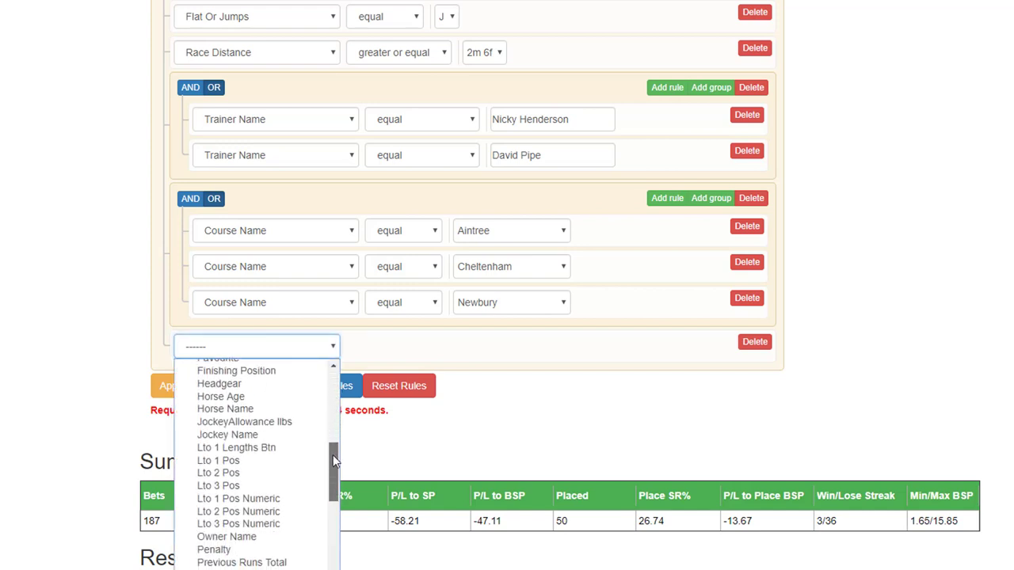
{"action": "left_click", "coordinate": [289, 396]}
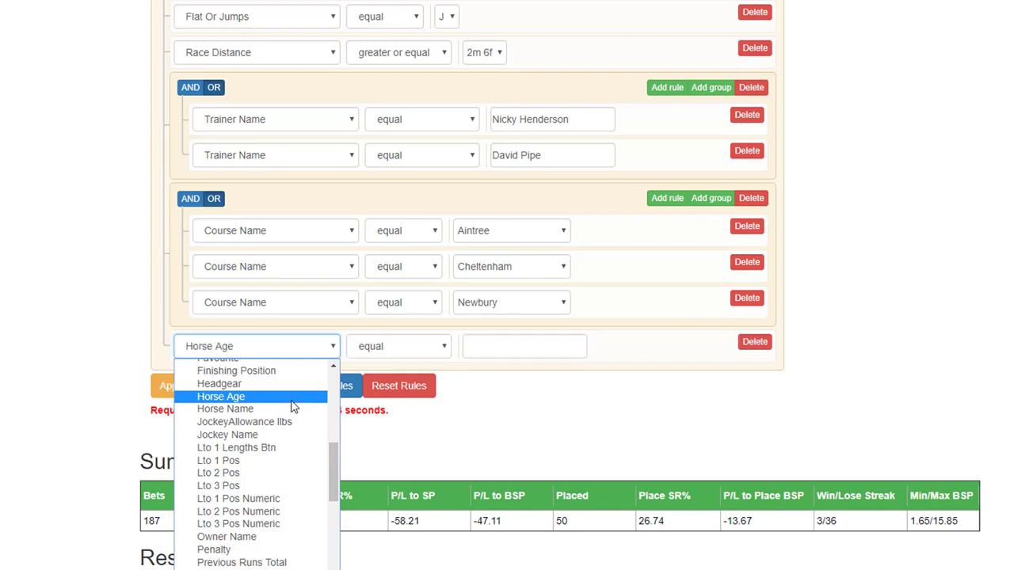
{"action": "left_click", "coordinate": [445, 346]}
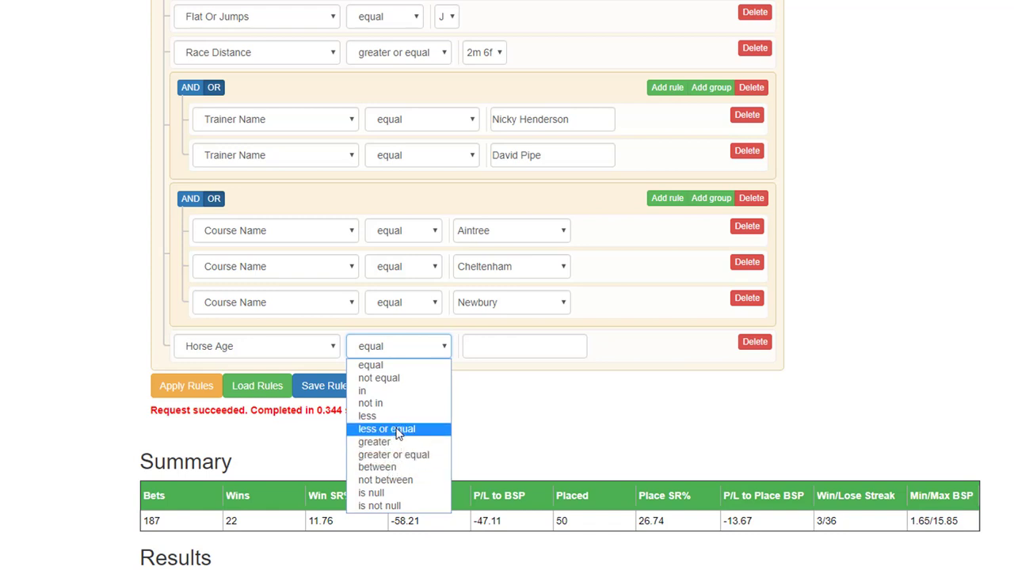
{"action": "left_click", "coordinate": [394, 455]}
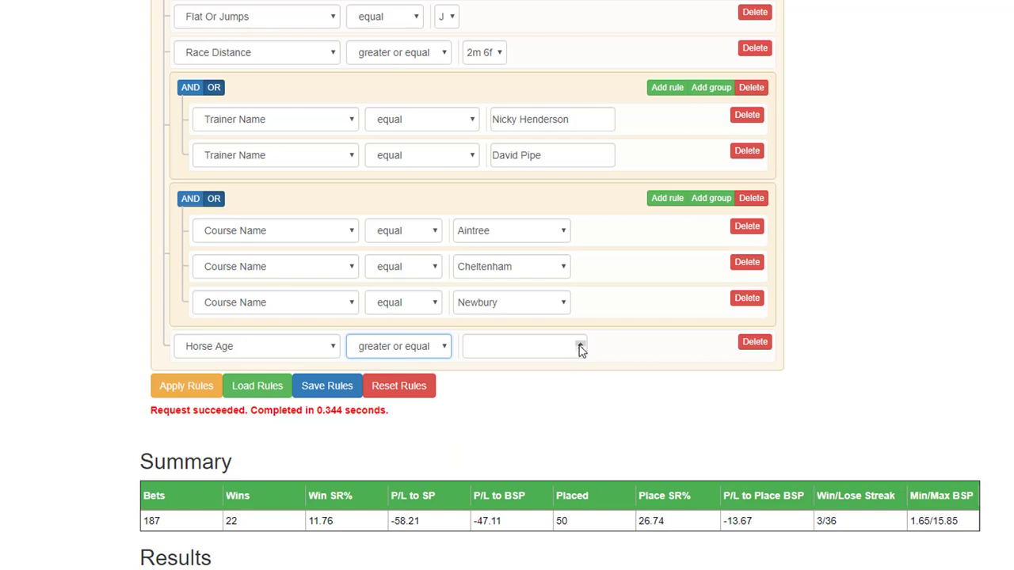
{"action": "left_click", "coordinate": [580, 344]}
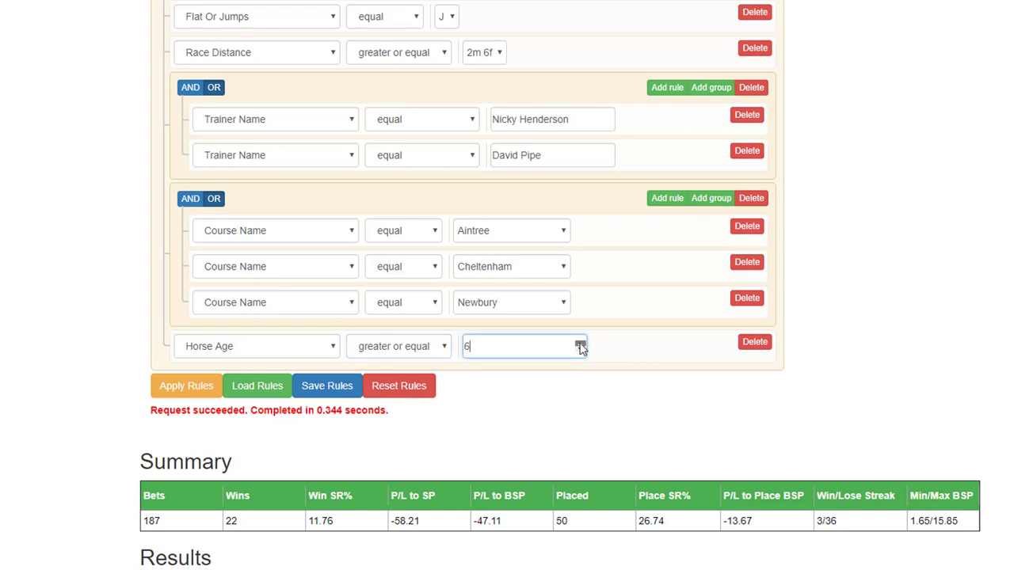
{"action": "left_click", "coordinate": [580, 343]}
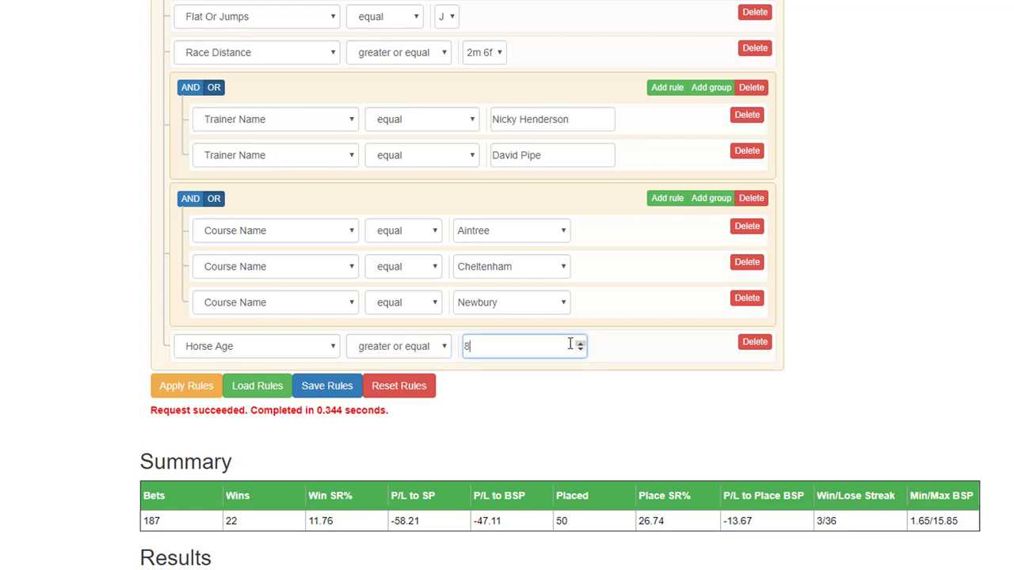
- Apply the rules including the horse age condition and review the summary and results
{"action": "left_click", "coordinate": [187, 387]}
{"action": "scroll", "coordinate": [32, 344], "scroll_direction": "down", "scroll_amount": 3}
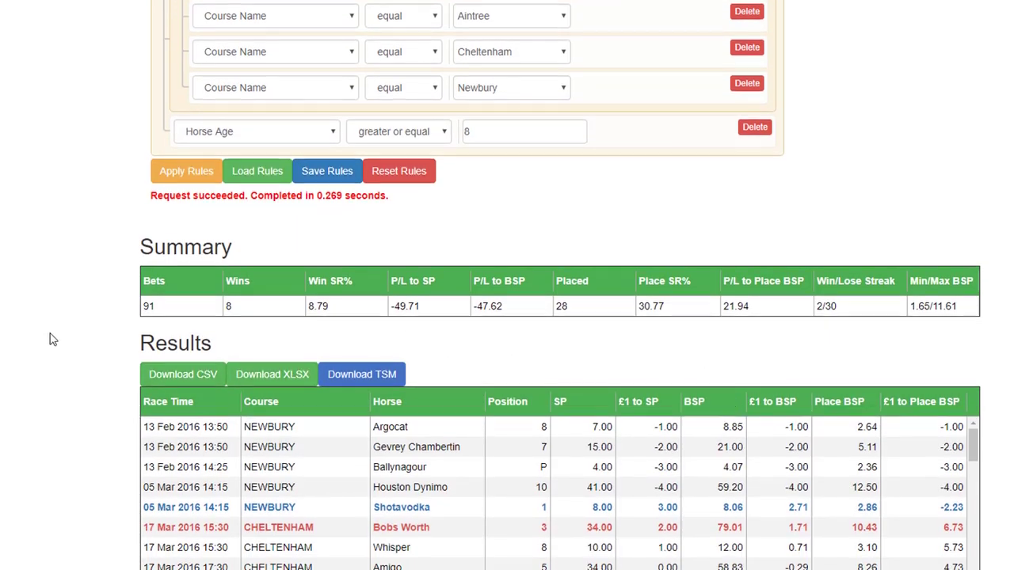
{"action": "scroll", "coordinate": [50, 340], "scroll_direction": "up", "scroll_amount": 5}
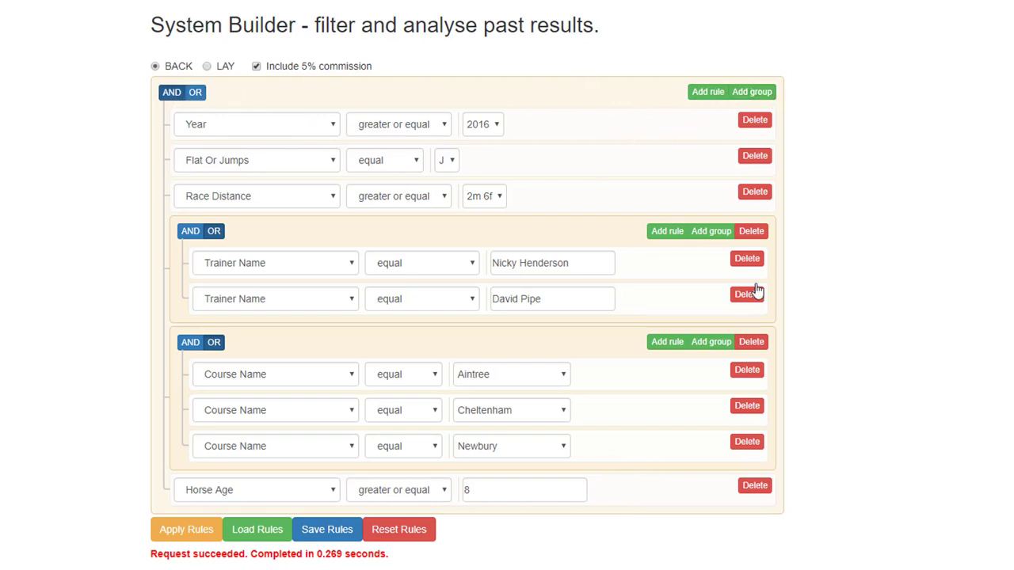
{"action": "scroll", "coordinate": [575, 470], "scroll_direction": "down", "scroll_amount": 1}
{"action": "scroll", "coordinate": [576, 470], "scroll_direction": "down", "scroll_amount": 1}
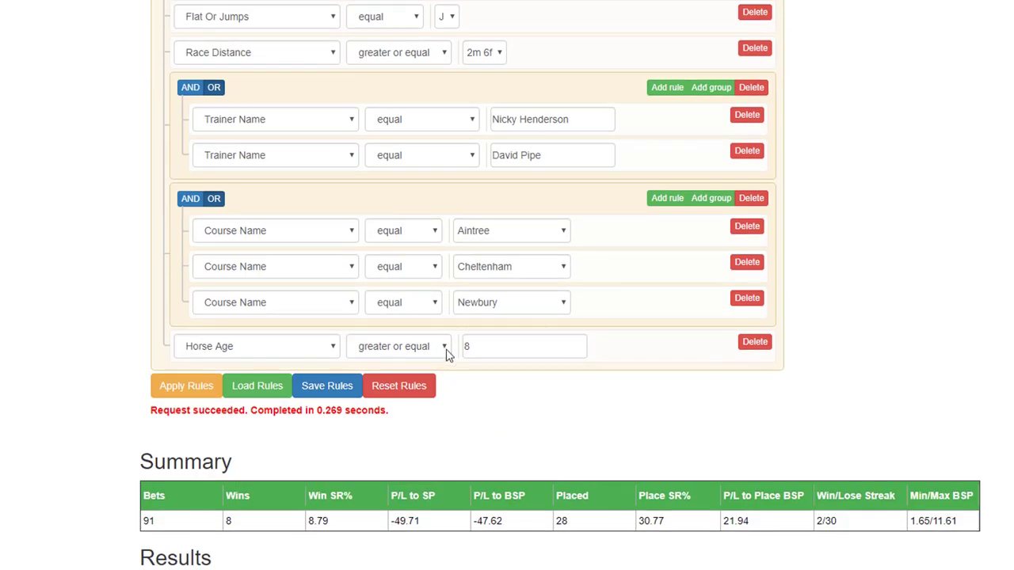
{"action": "left_click", "coordinate": [445, 349]}
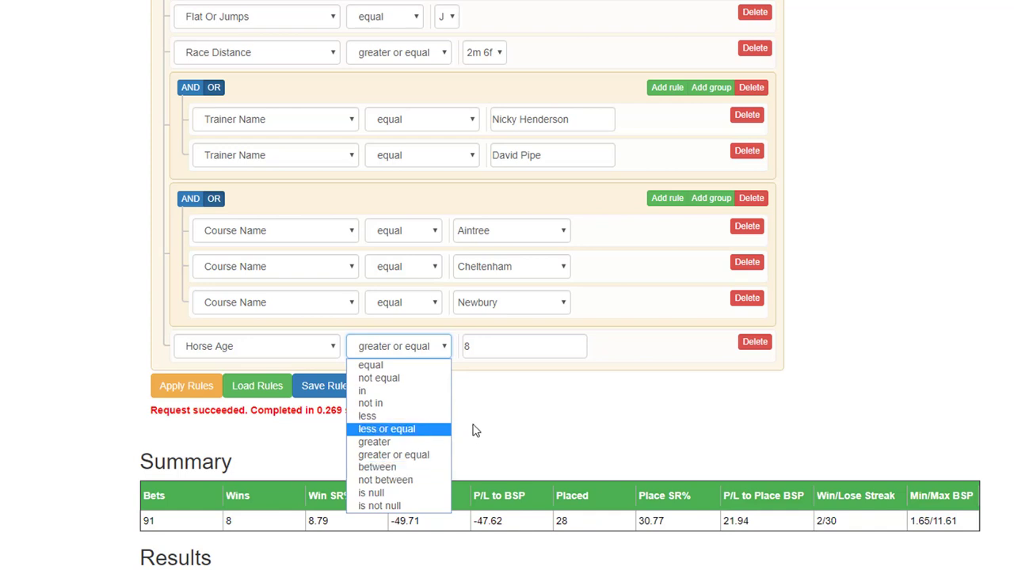
{"action": "left_click", "coordinate": [457, 362]}
{"action": "scroll", "coordinate": [677, 230], "scroll_direction": "up", "scroll_amount": 2}
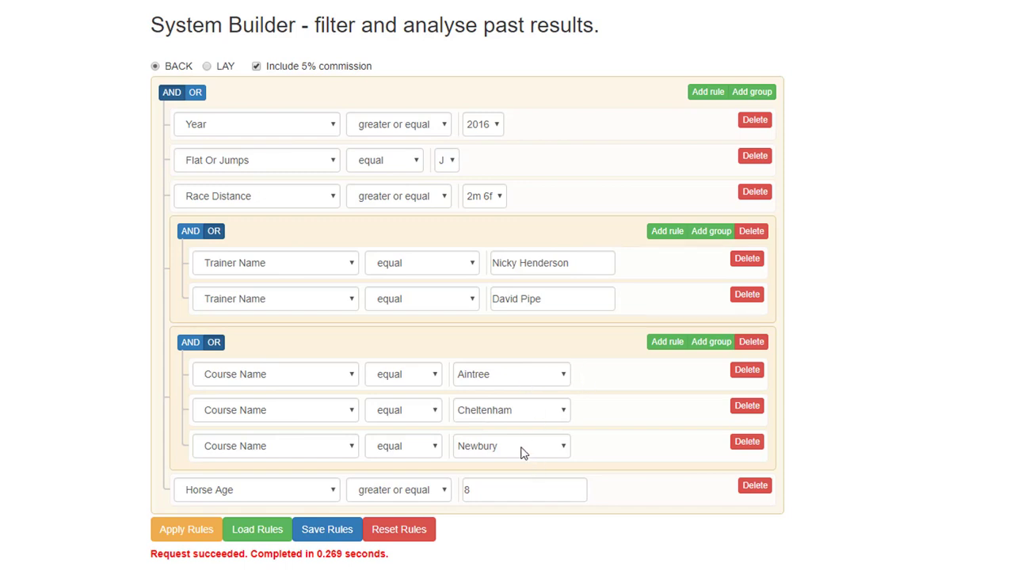
{"action": "left_click", "coordinate": [214, 344]}
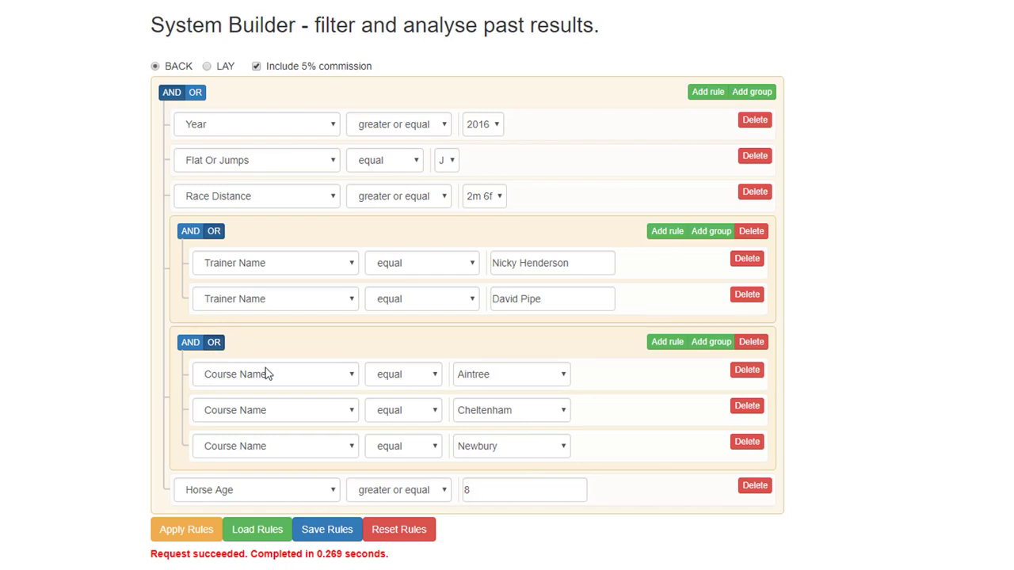